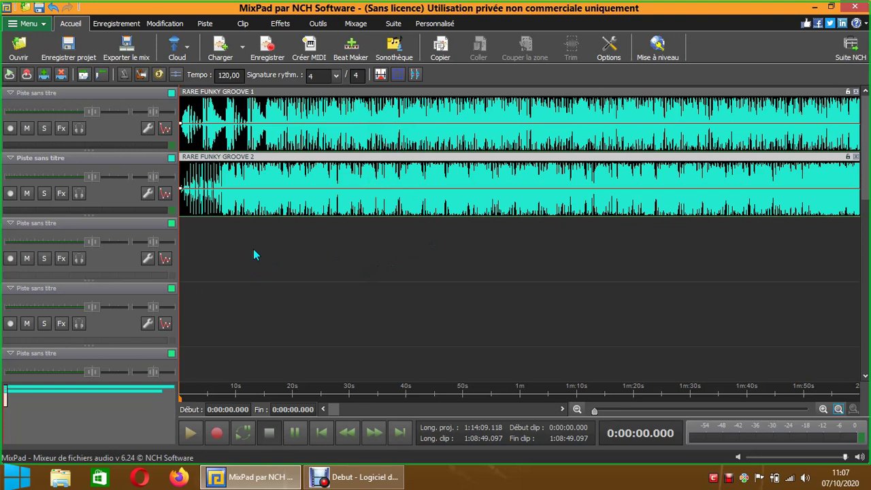
right_click(293, 254)
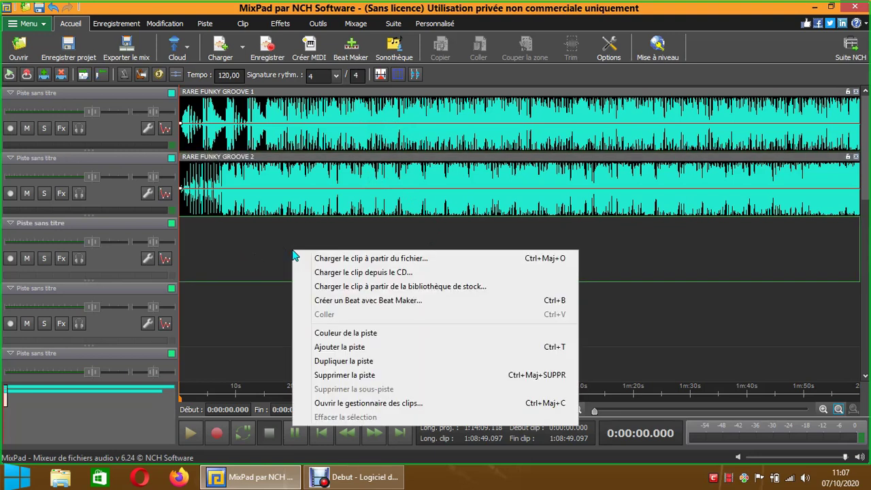
click(331, 259)
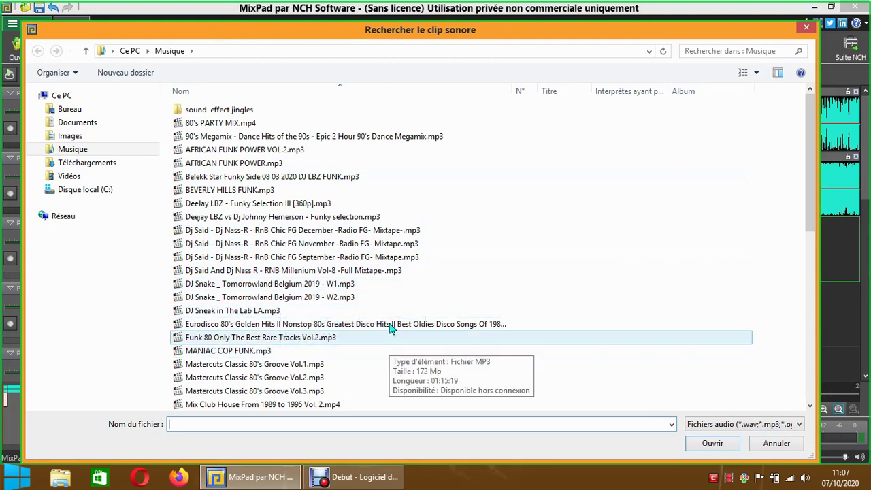
click(806, 28)
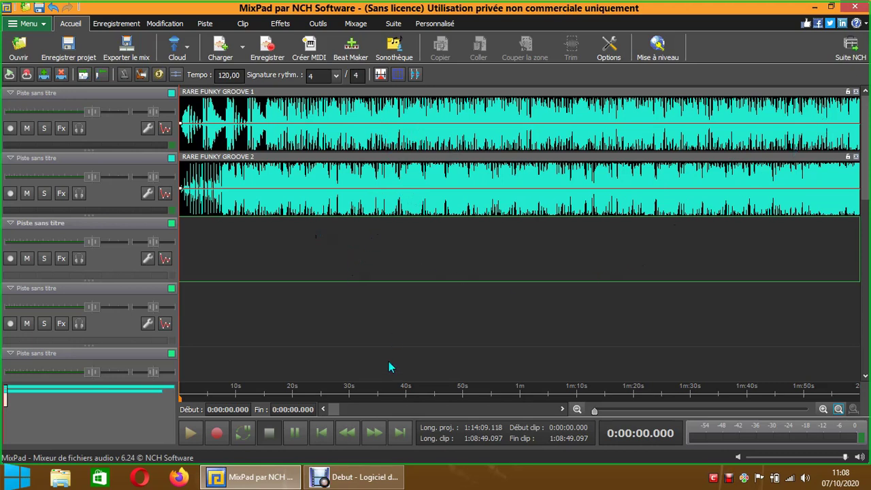
Step: Try moving the RARE FUNKY GROOVE 2 clip along its track to start at about 36m37s, overlapping the second half of RARE FUNKY GROOVE 1
click(593, 412)
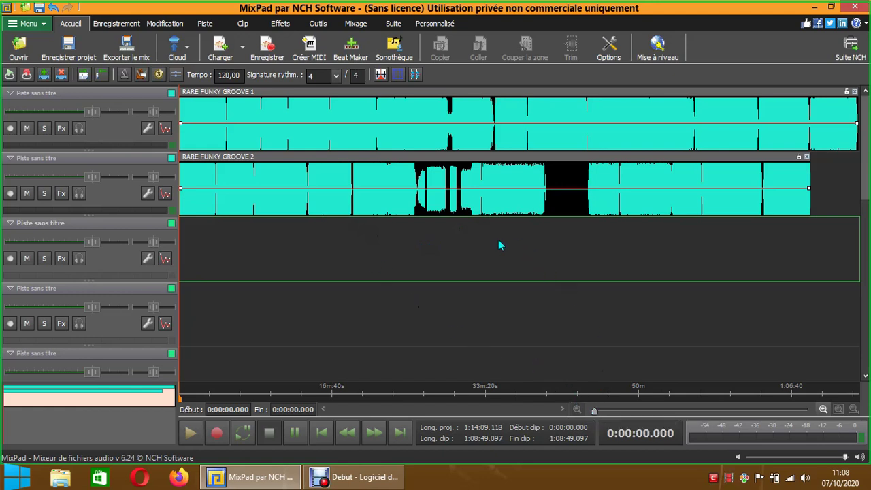
drag(243, 157, 411, 170)
click(393, 246)
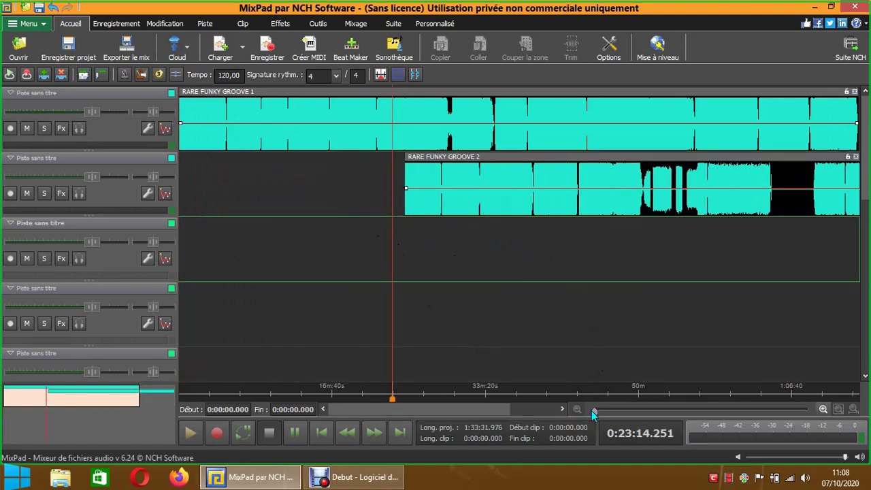
drag(594, 411, 593, 411)
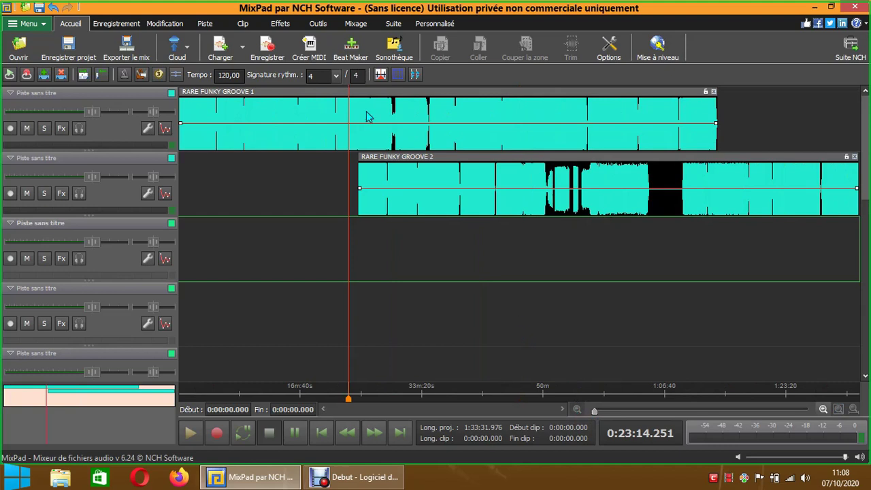
click(412, 157)
drag(411, 157, 500, 157)
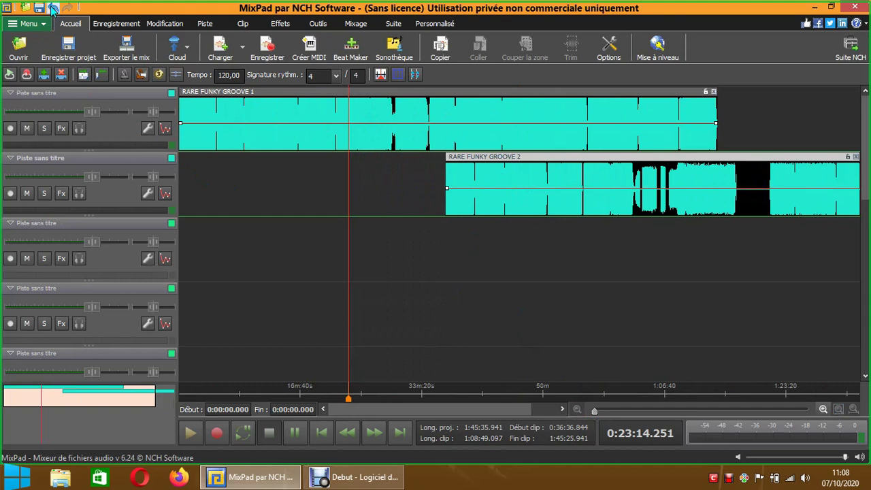
Step: Undo the moves and the loading of RARE FUNKY GROOVE 2, and redo only its loading at the timeline start
click(53, 8)
click(52, 8)
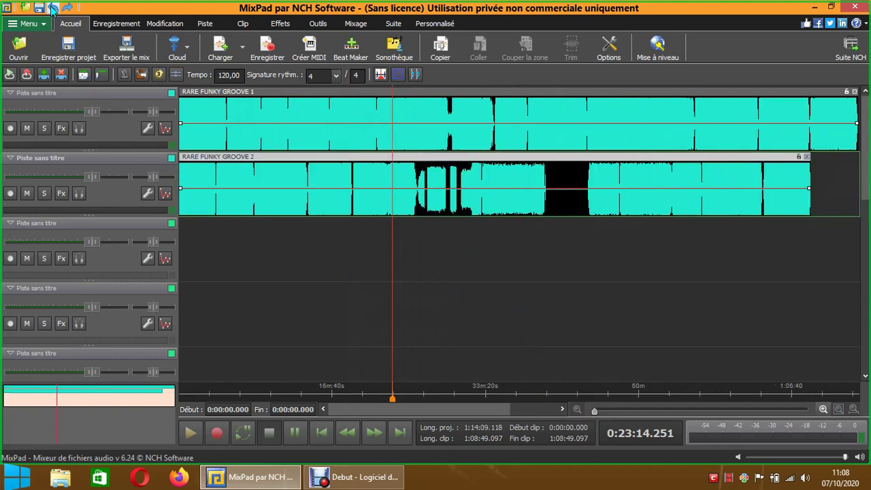
click(52, 9)
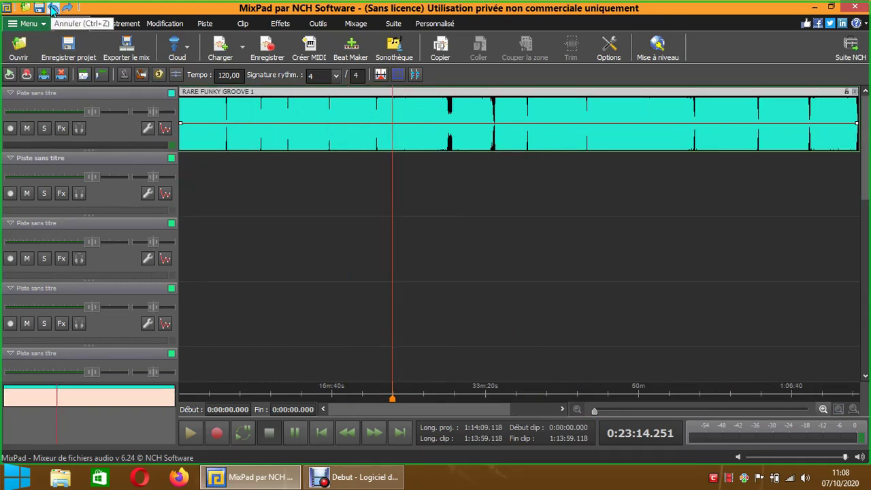
click(53, 8)
click(67, 8)
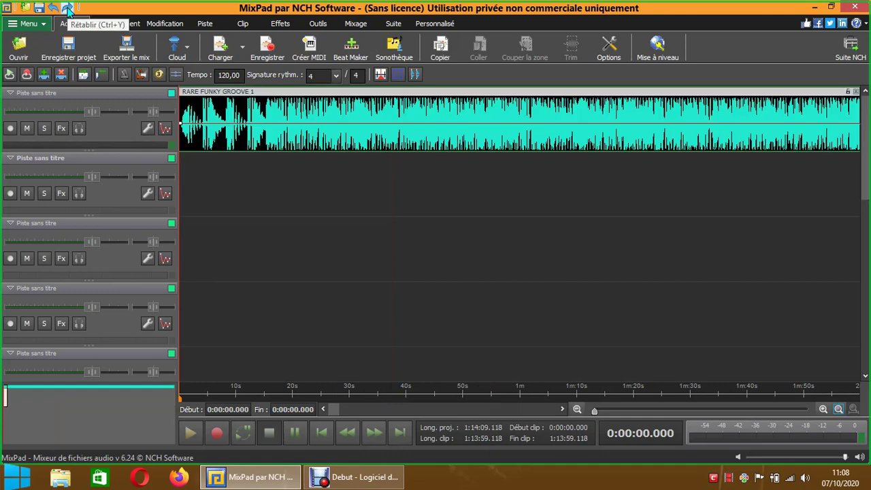
click(68, 8)
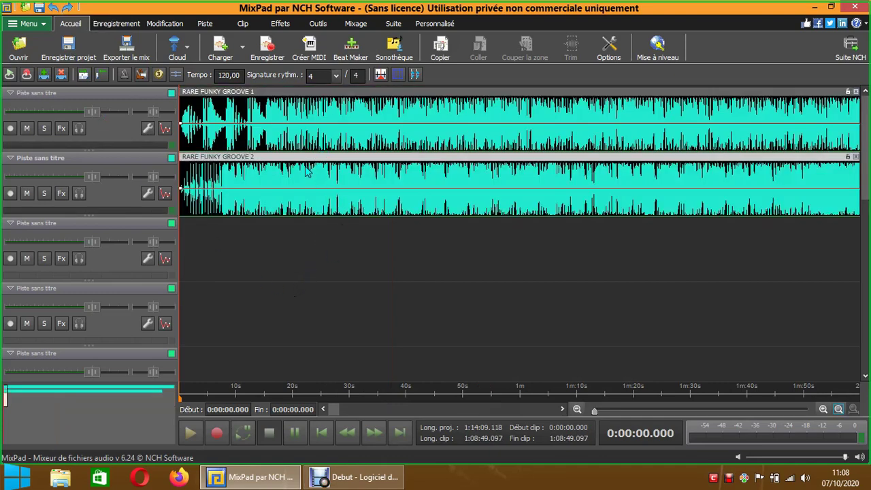
Step: Move the RARE FUNKY GROOVE 2 clip along the second track to start at about 52m26s
drag(299, 156, 566, 155)
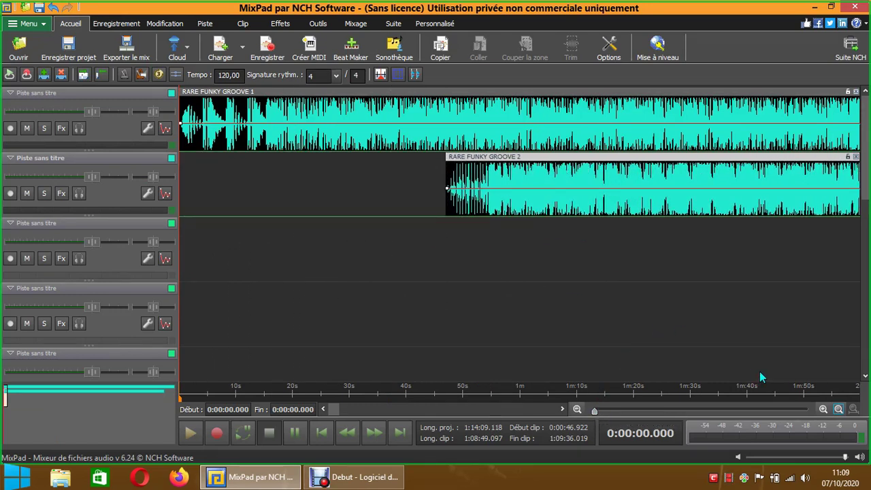
drag(481, 157, 810, 158)
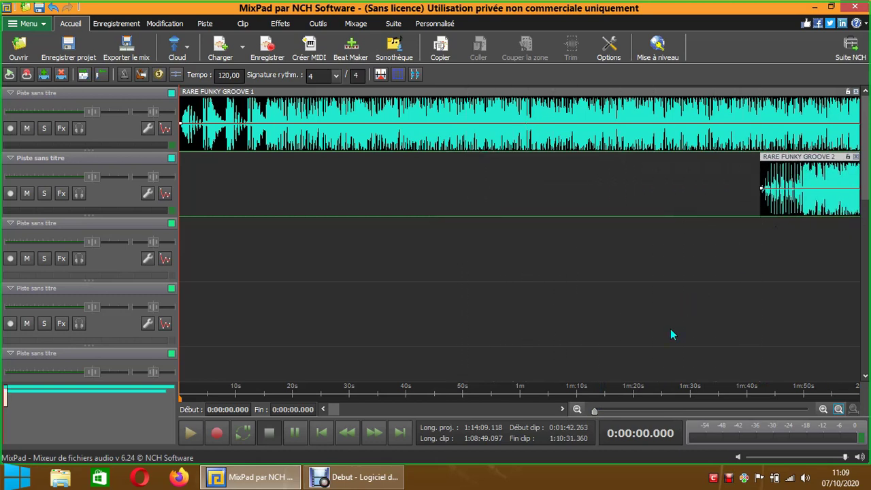
click(577, 409)
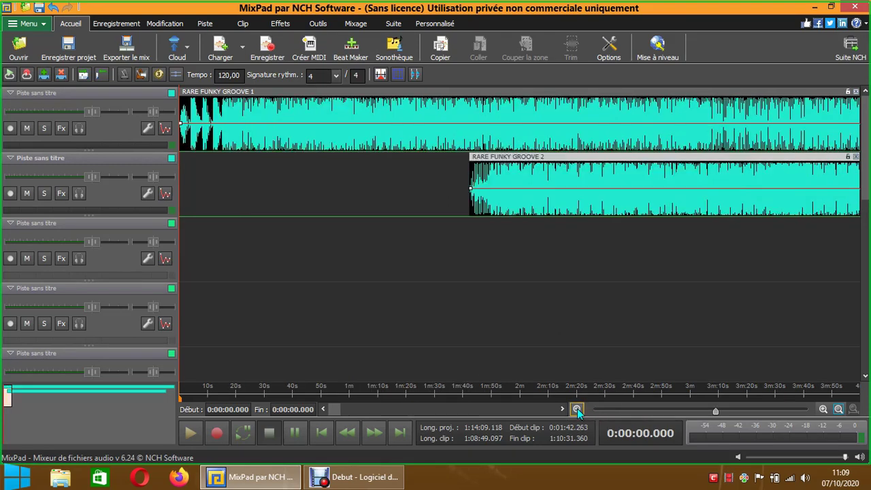
click(577, 408)
click(576, 409)
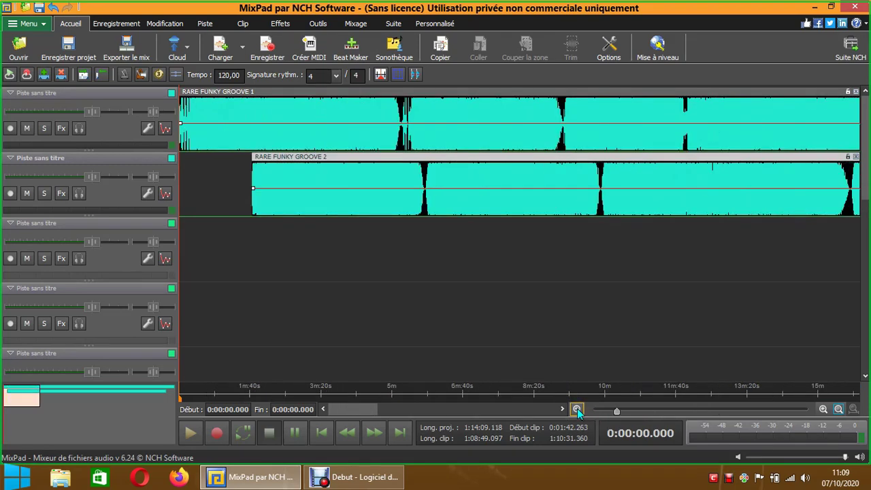
click(576, 409)
click(577, 409)
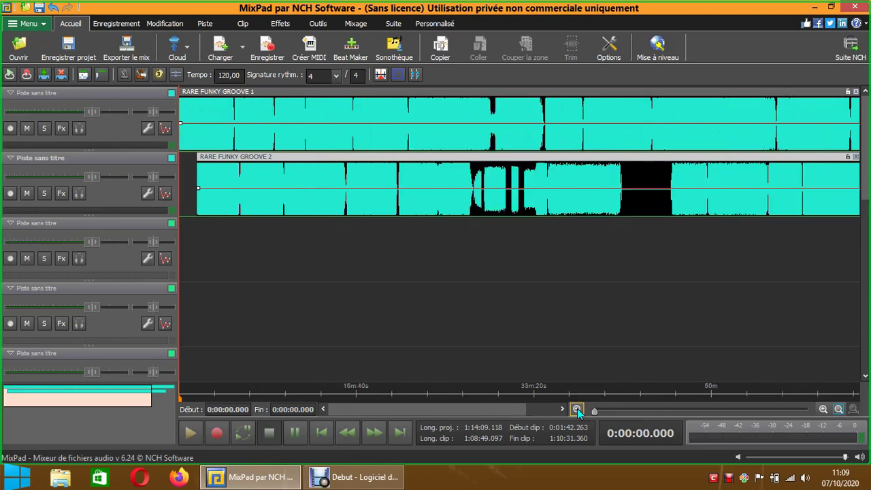
click(577, 409)
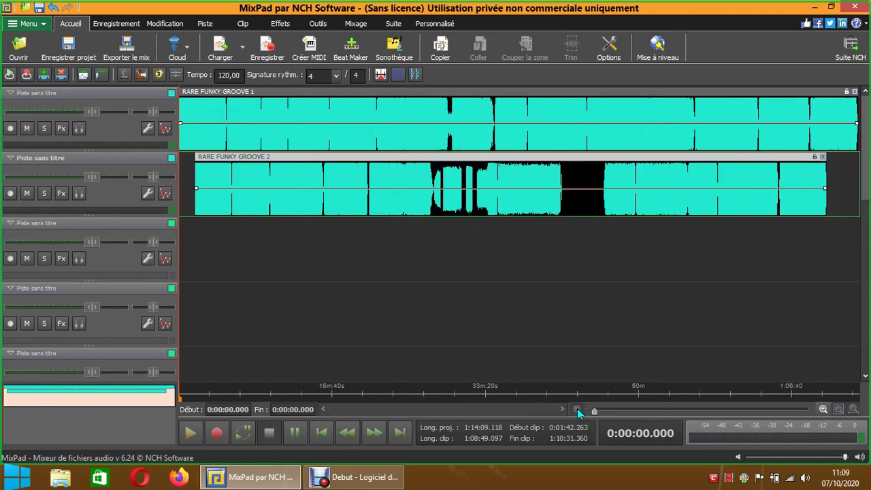
drag(270, 162, 762, 169)
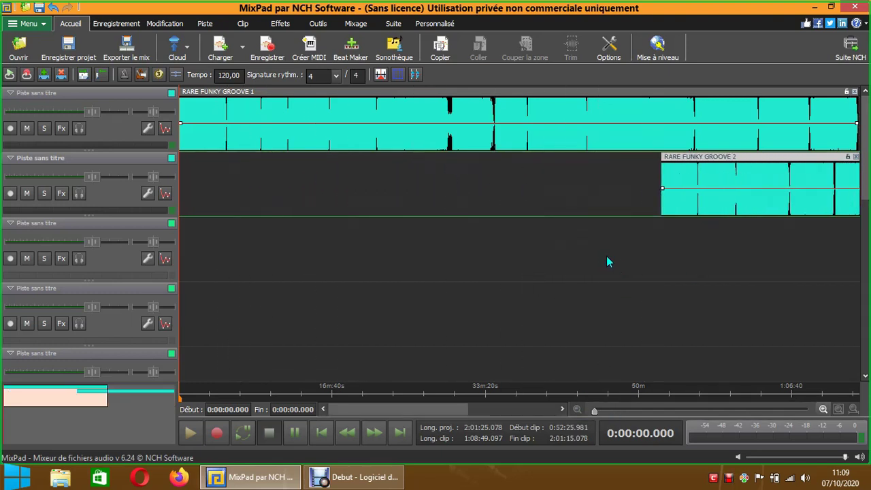
Step: Move RARE FUNKY GROOVE 2 to start at about 1:12:36, slightly before the end of RARE FUNKY GROOVE 1
mouse_move(455, 408)
mouse_down()
mouse_move(520, 410)
mouse_move(455, 409)
mouse_up()
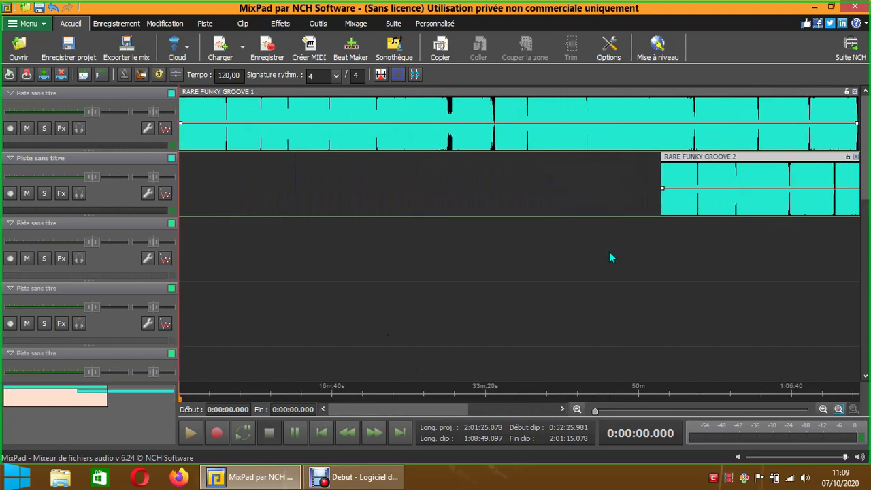
drag(466, 406, 544, 409)
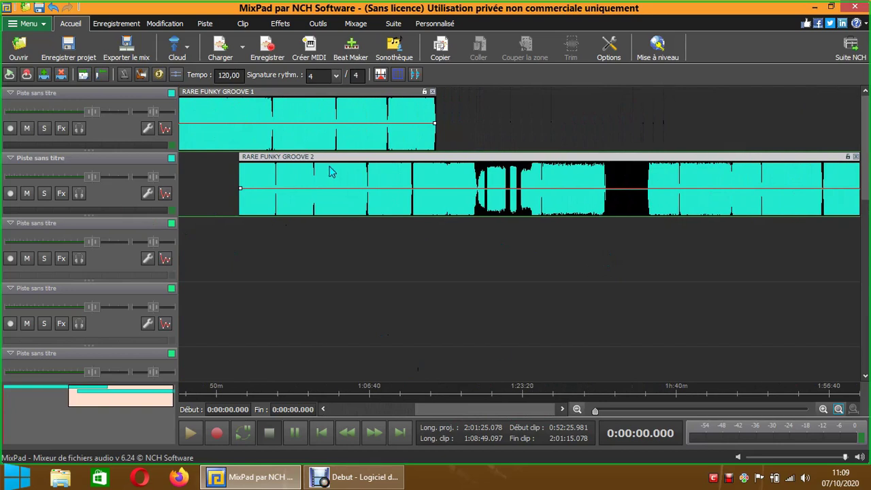
drag(331, 157, 507, 158)
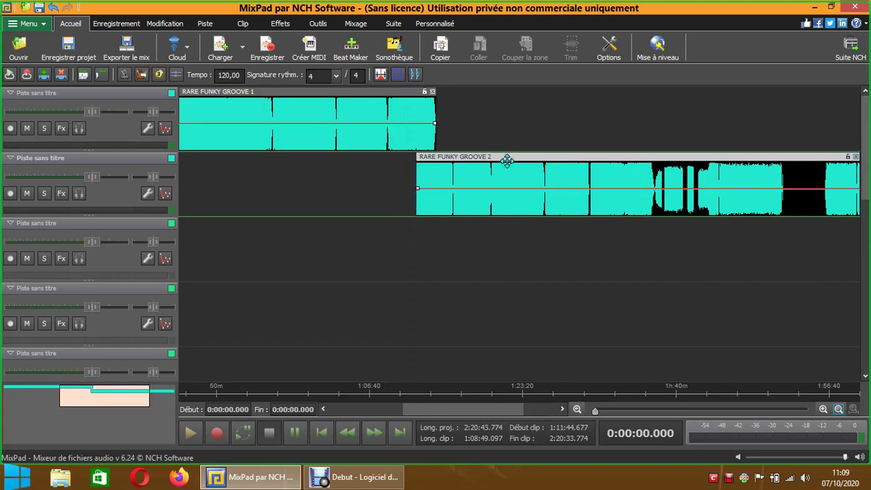
drag(448, 155, 458, 157)
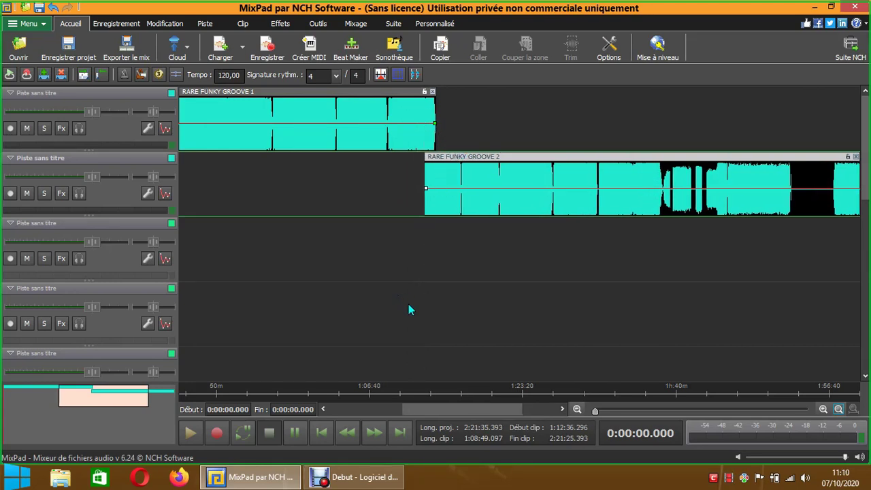
Step: Shorten the overlap between the two clips by moving RARE FUNKY GROOVE 2 to start at about 1:13:04
click(822, 408)
click(823, 408)
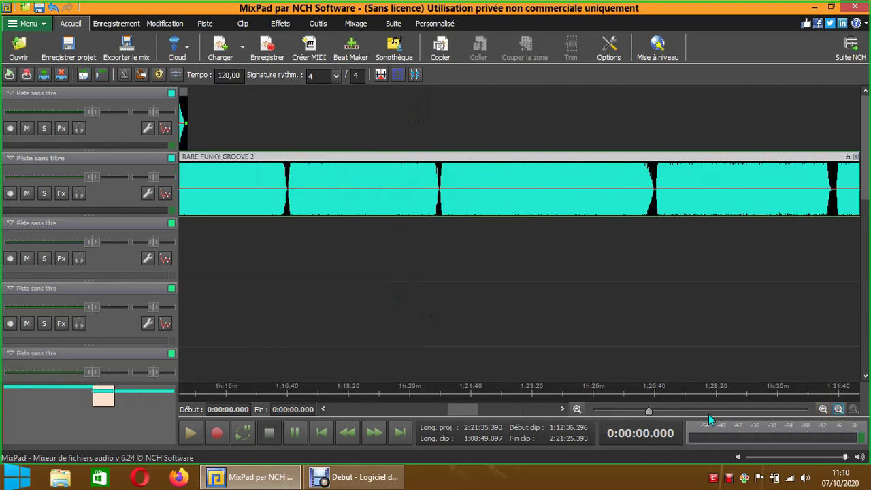
drag(467, 410, 455, 411)
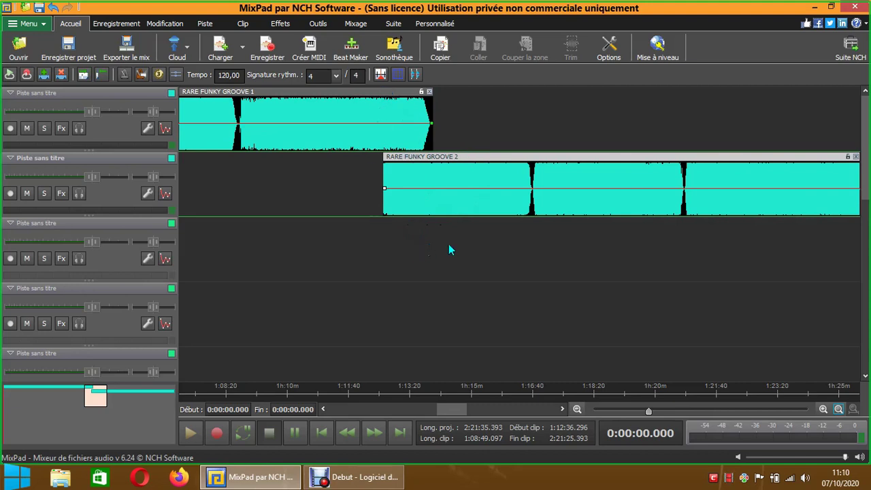
drag(423, 156, 440, 156)
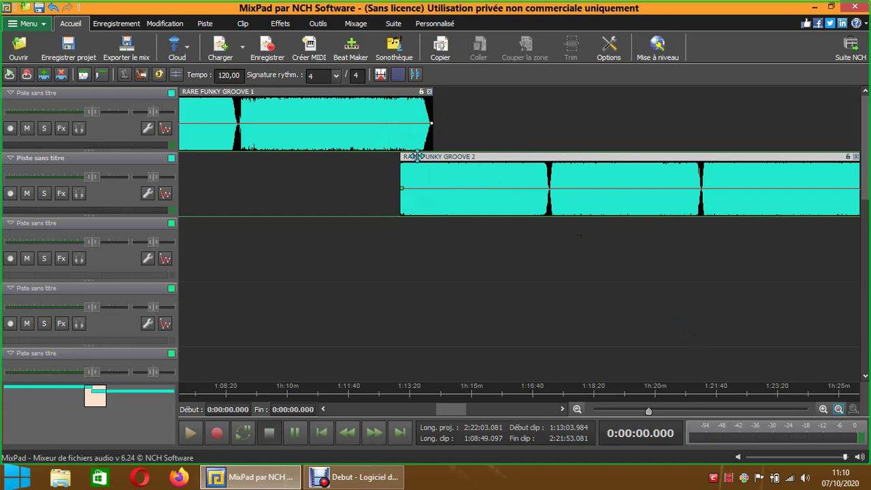
Step: Refine the transition by moving RARE FUNKY GROOVE 2 to start at about 1:13:14
drag(649, 411, 719, 415)
drag(458, 413, 448, 411)
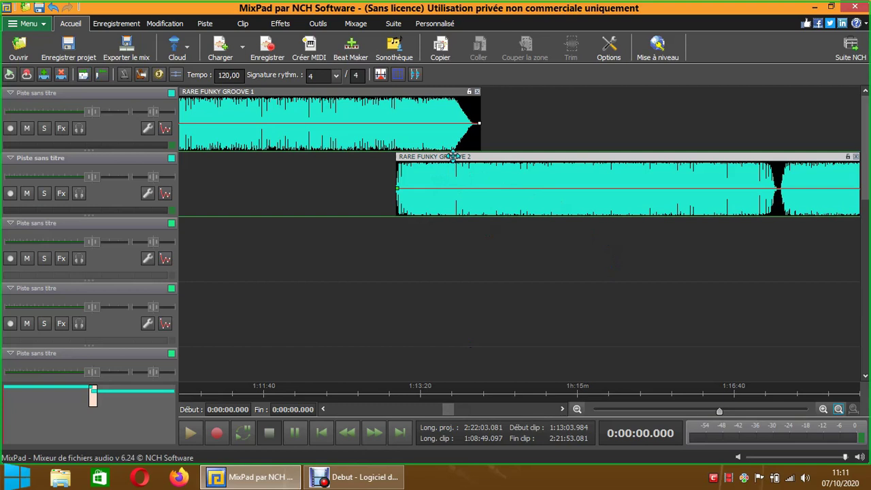
drag(438, 157, 453, 157)
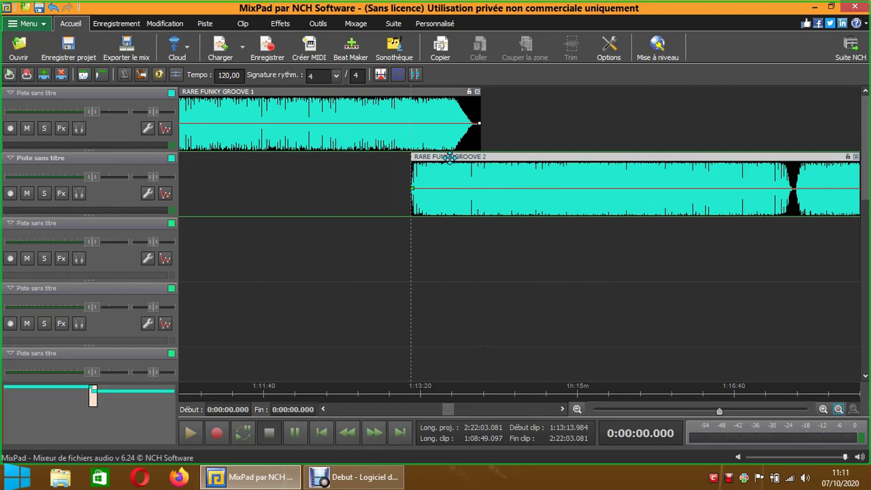
Step: Play the mix briefly from about 1:13:07, just before RARE FUNKY GROOVE 2 begins, and stop playback
click(401, 179)
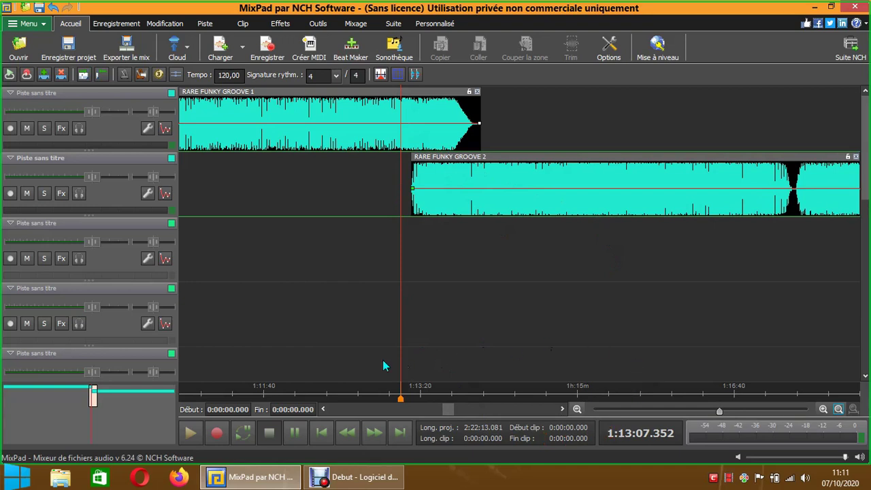
click(193, 434)
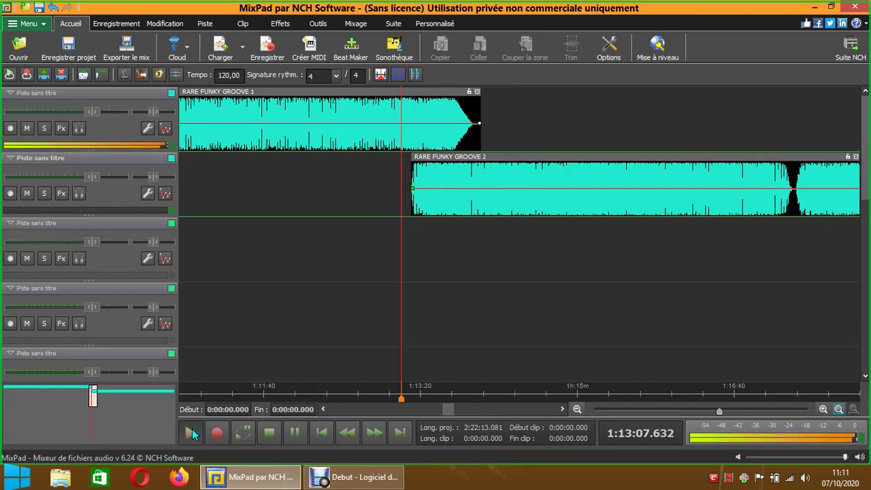
click(271, 436)
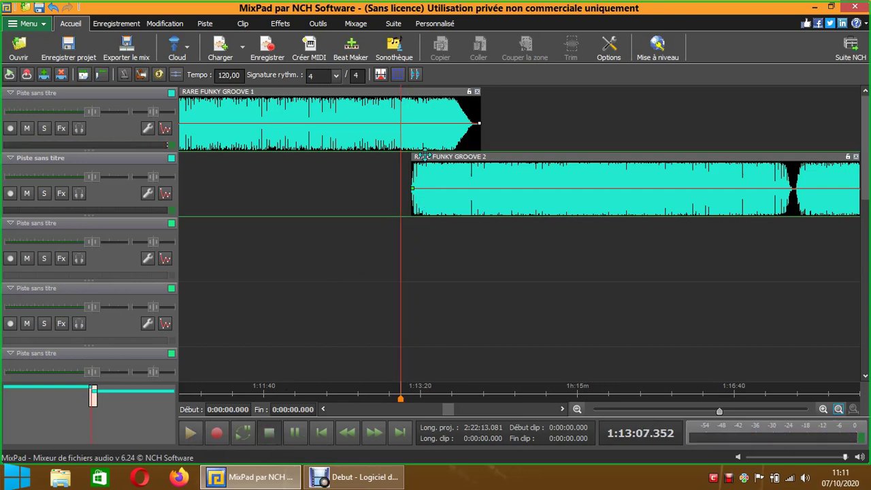
Step: Move RARE FUNKY GROOVE 2 to start at about 1:13:30, near the first clip's fade-out, and place the playhead at its beginning
drag(427, 157, 452, 158)
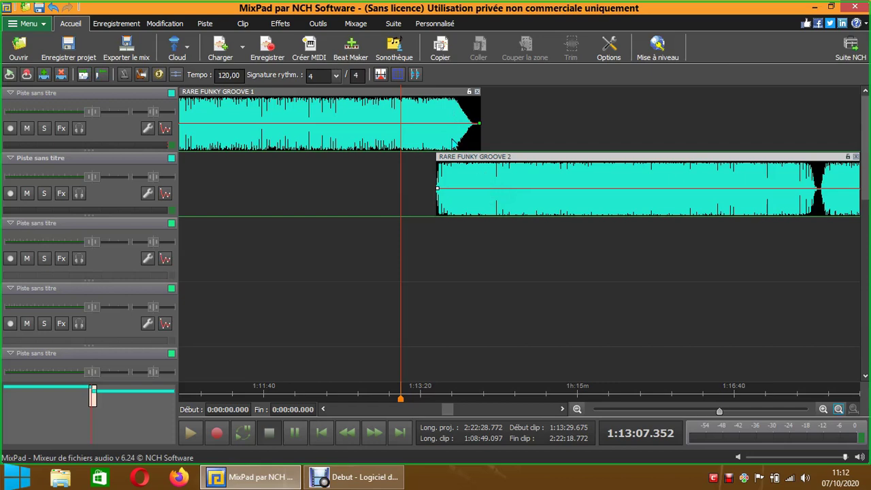
click(436, 146)
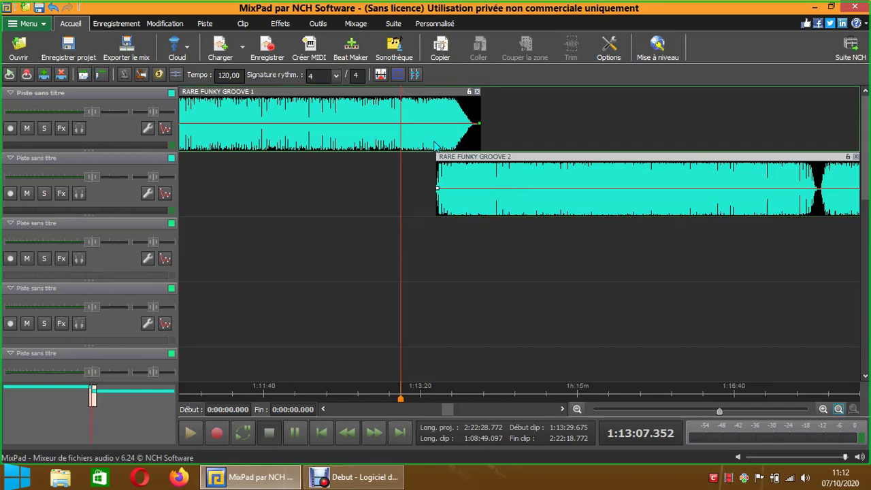
key(space)
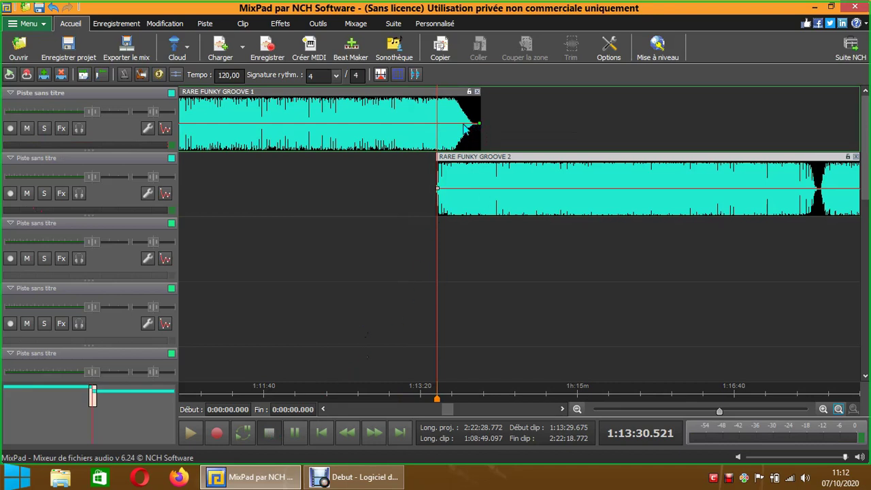
Step: Select the ending of RARE FUNKY GROOVE 1 from about 1:13:29 to the clip's end and try to edit its tempo
mouse_move(429, 129)
mouse_down()
mouse_move(447, 130)
mouse_move(437, 131)
mouse_up()
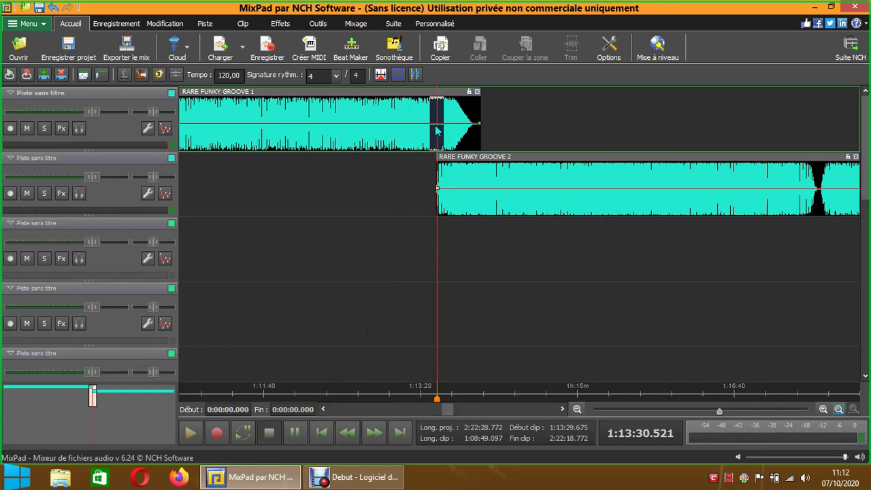
drag(719, 411, 784, 417)
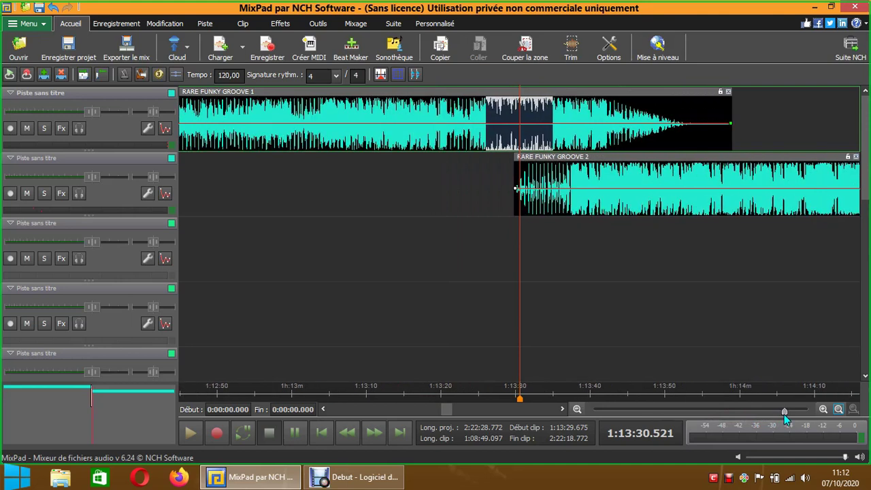
click(511, 136)
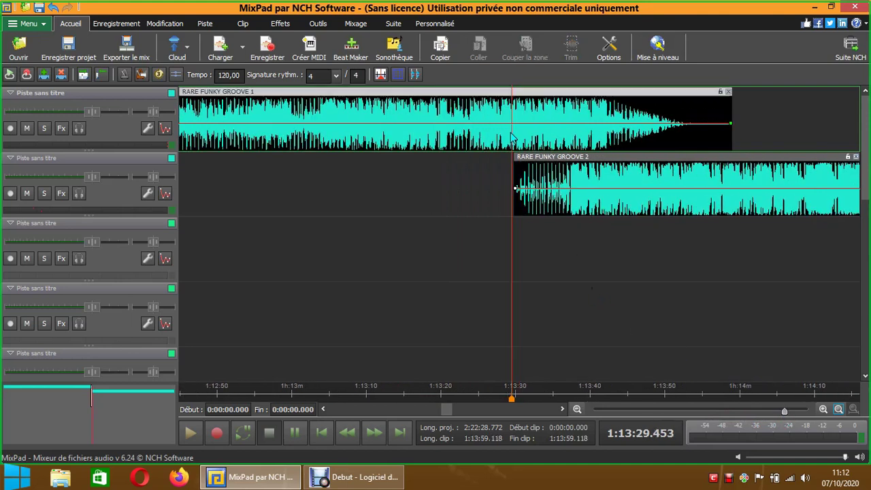
drag(512, 136, 733, 137)
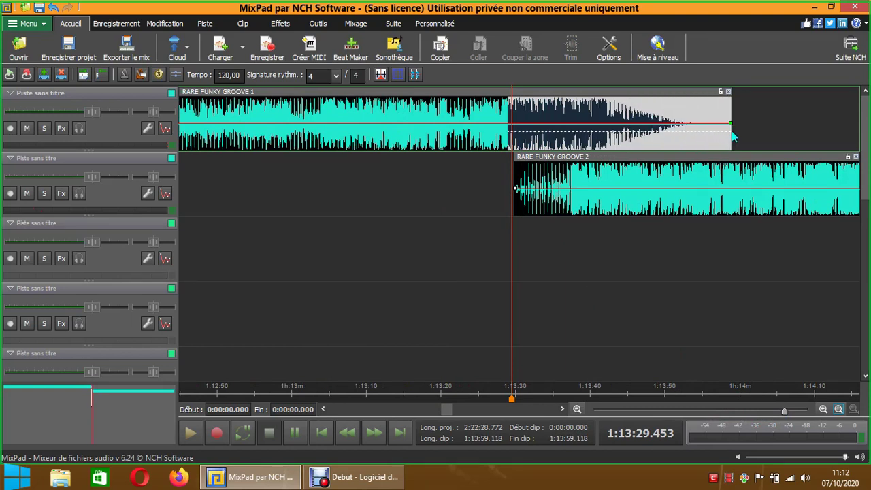
right_click(612, 112)
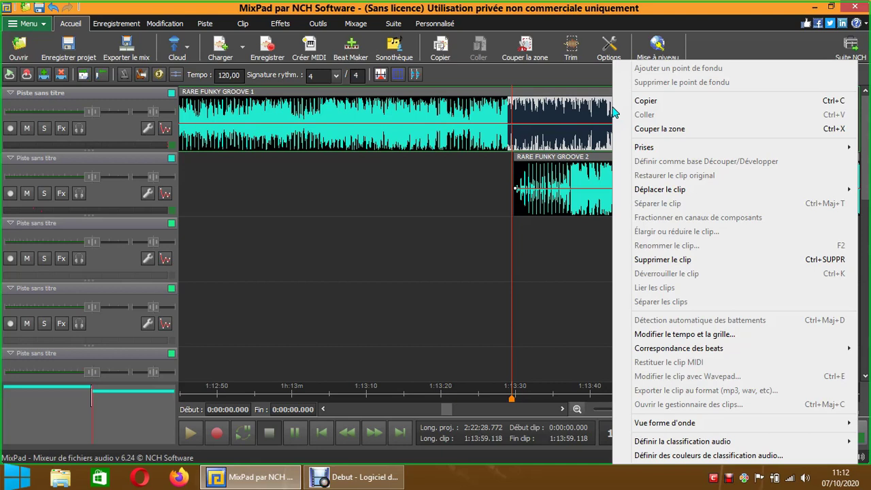
click(715, 338)
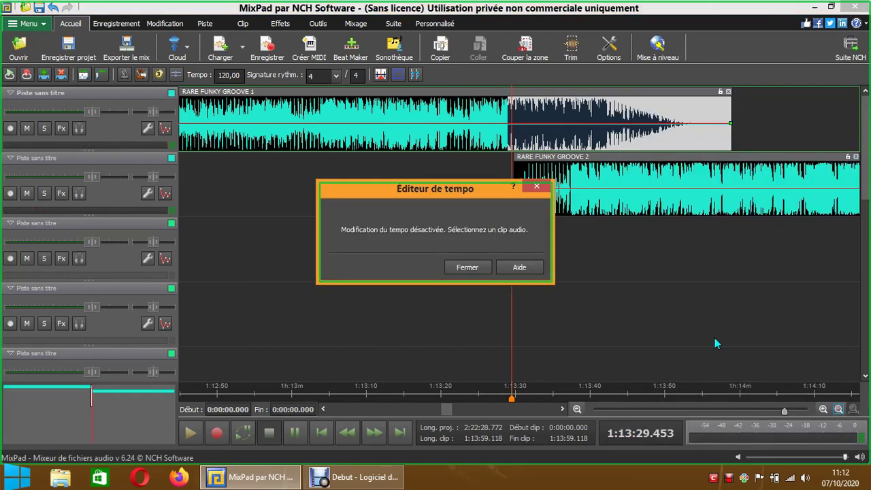
click(469, 267)
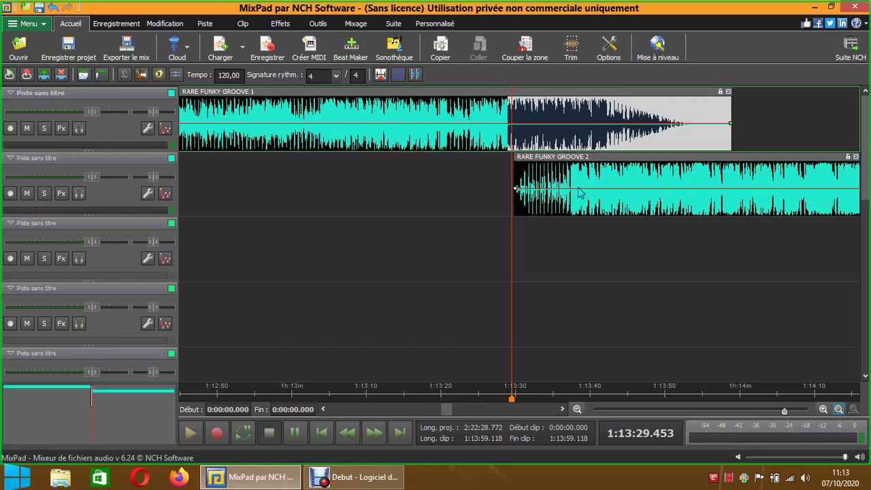
click(281, 24)
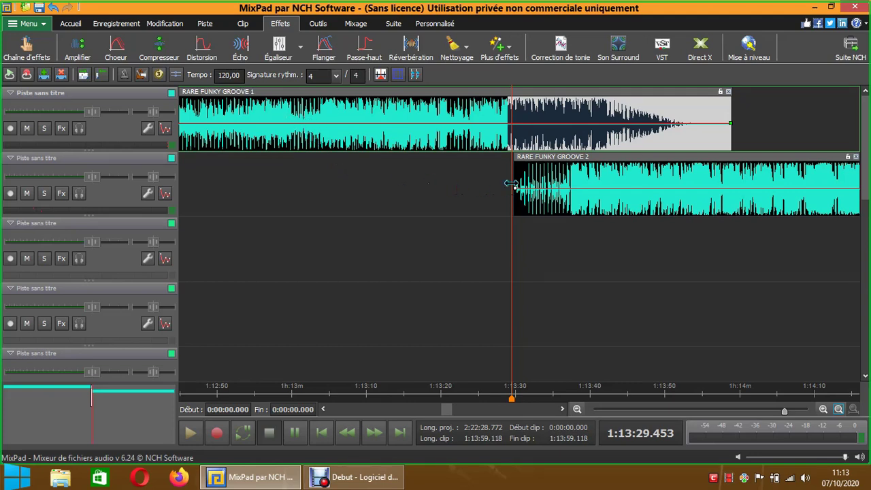
click(561, 157)
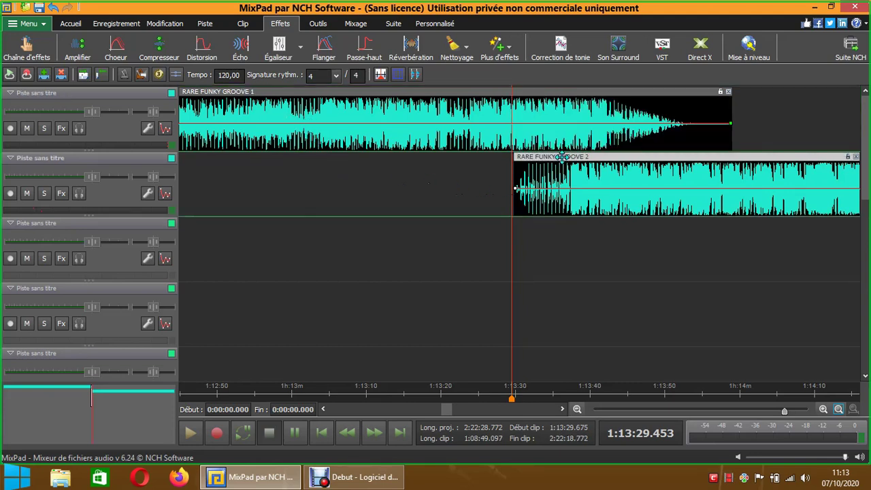
right_click(561, 157)
click(542, 160)
right_click(541, 159)
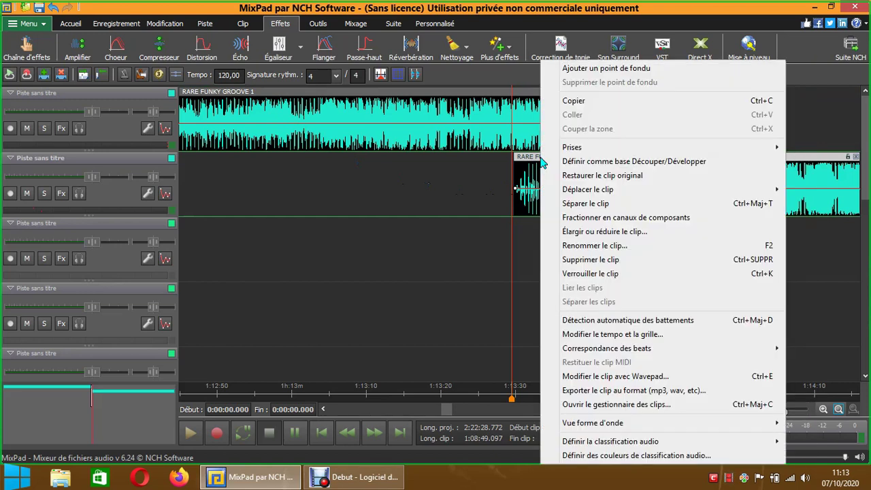
click(483, 170)
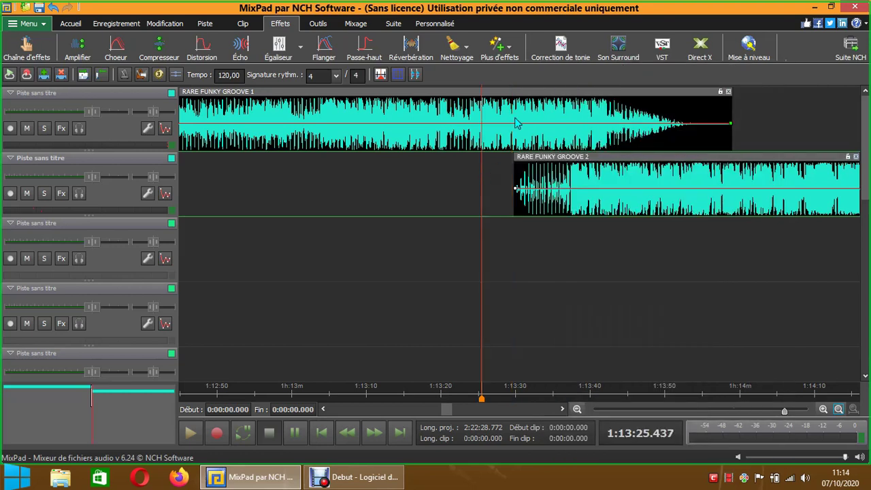
click(526, 89)
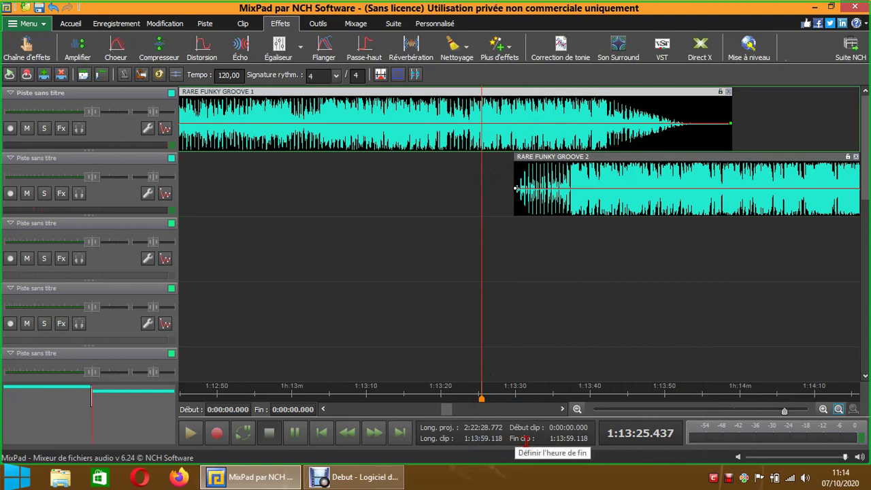
Step: Run automatic beat detection on RARE FUNKY GROOVE 2
click(596, 157)
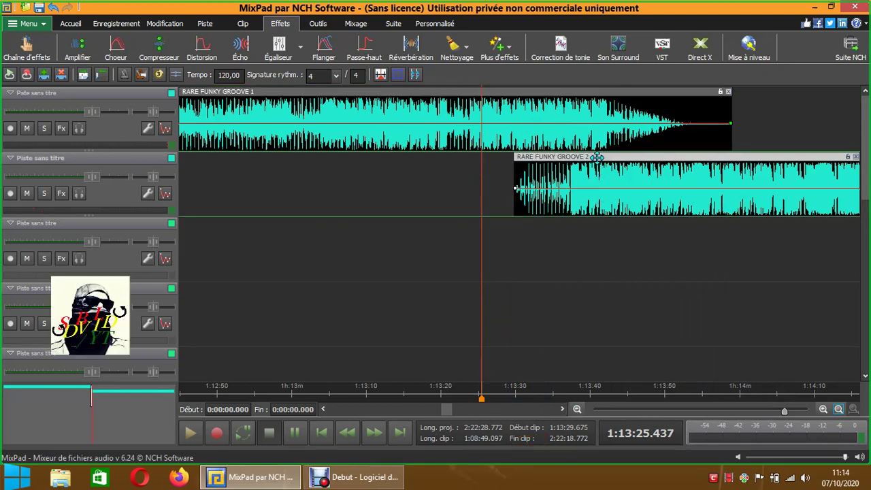
right_click(597, 157)
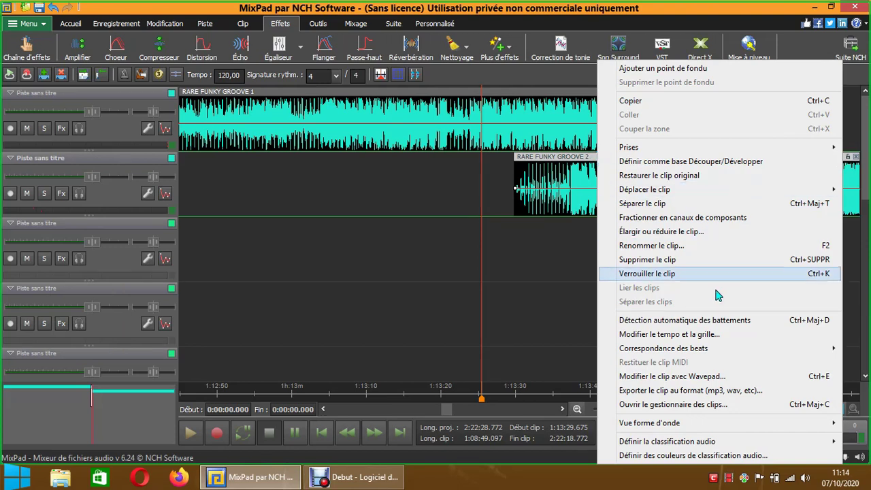
click(714, 328)
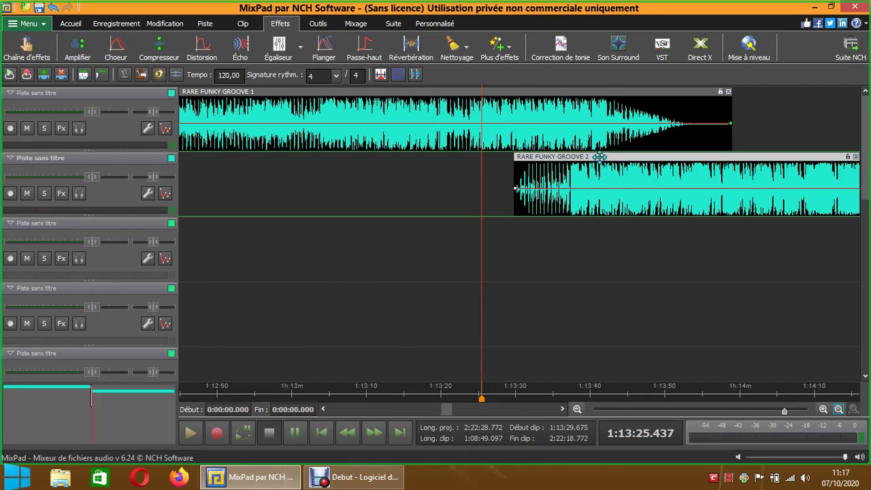
click(568, 98)
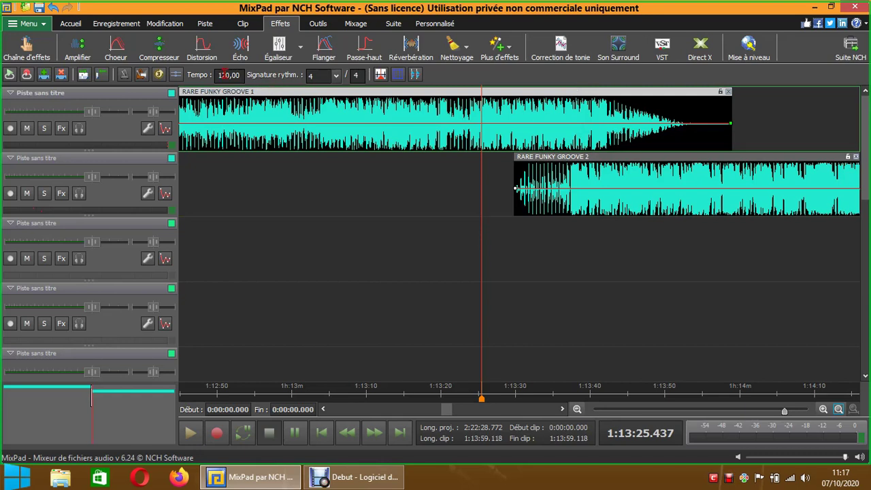
click(525, 157)
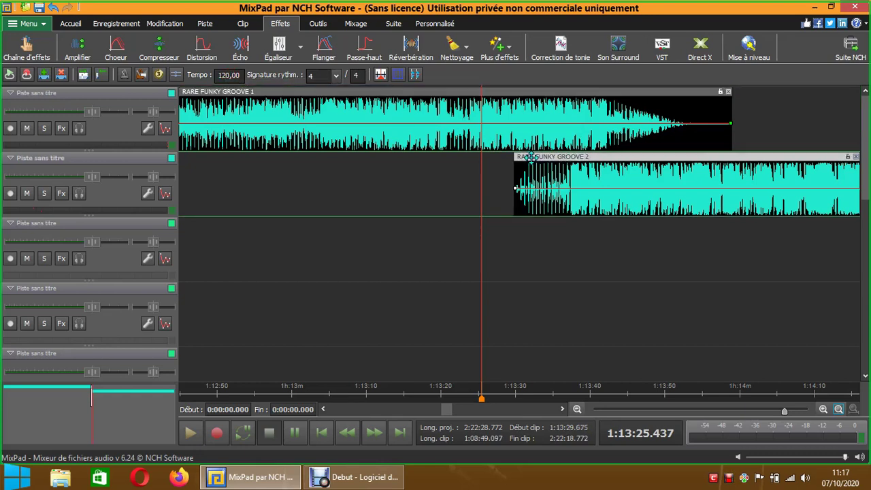
right_click(531, 158)
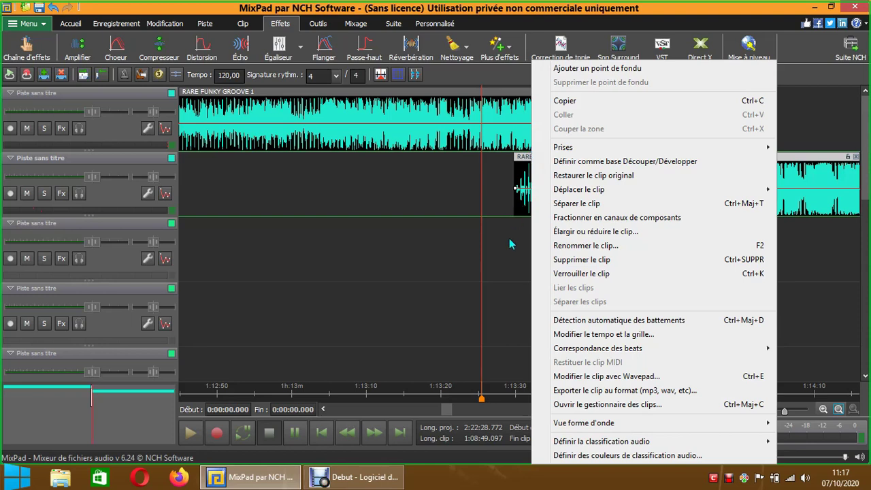
click(529, 161)
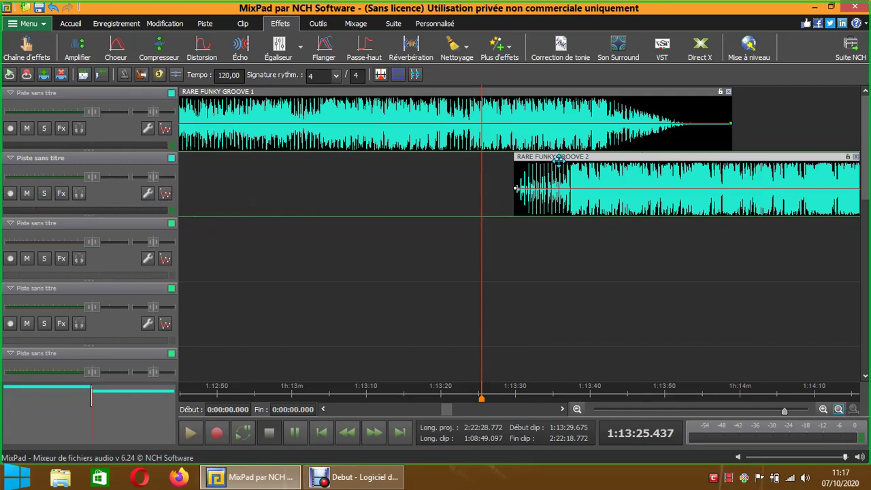
Step: Move RARE FUNKY GROOVE 2 earlier to start at about 1:12:52 and place the playhead at about 1:12:57
drag(558, 157, 284, 185)
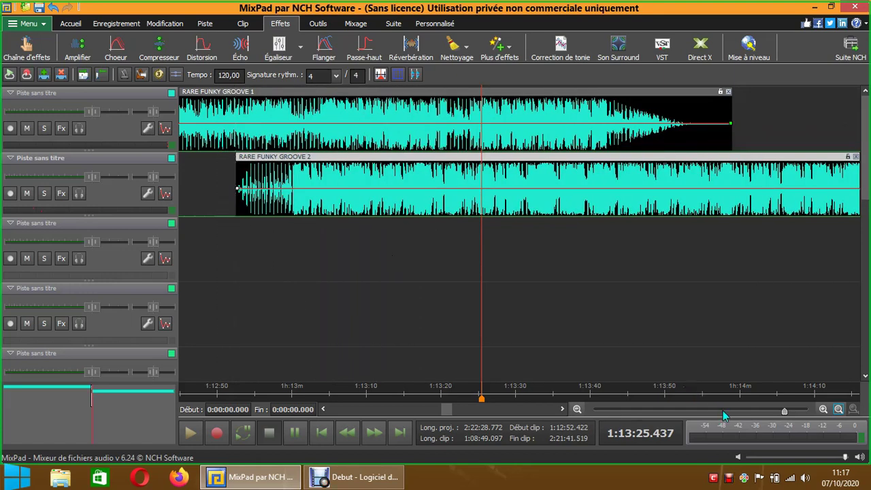
drag(784, 411, 726, 411)
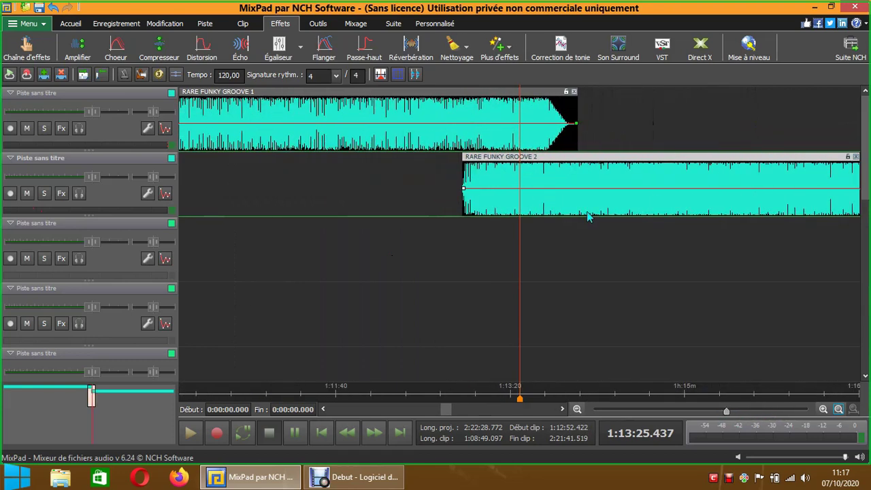
right_click(566, 158)
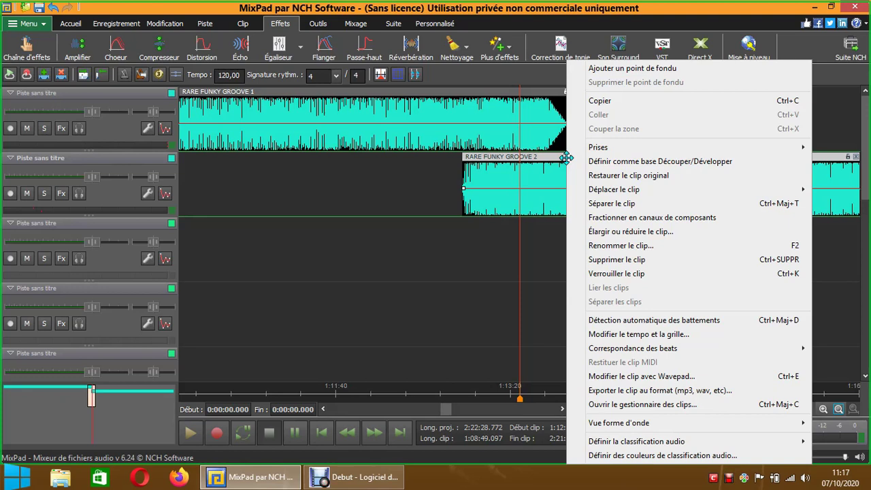
click(472, 263)
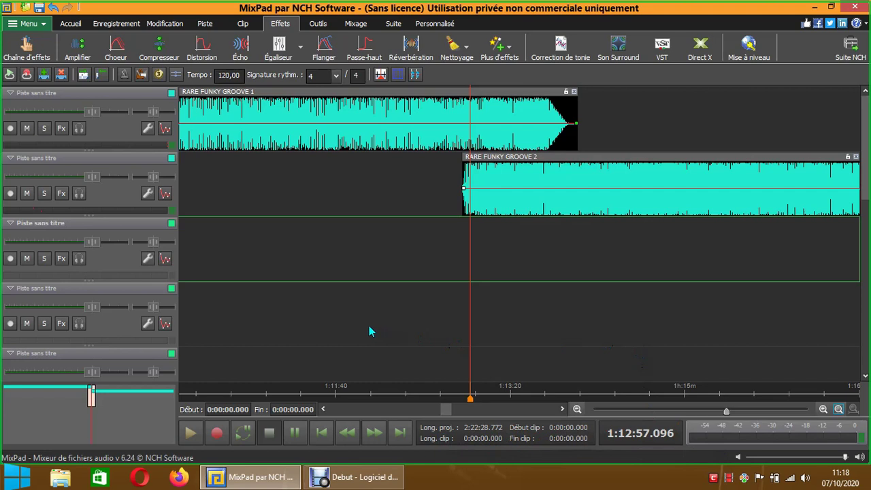
Step: Move RARE FUNKY GROOVE 2 to start at about 1:13:25, overlapping the ending of RARE FUNKY GROOVE 1
drag(725, 412, 792, 413)
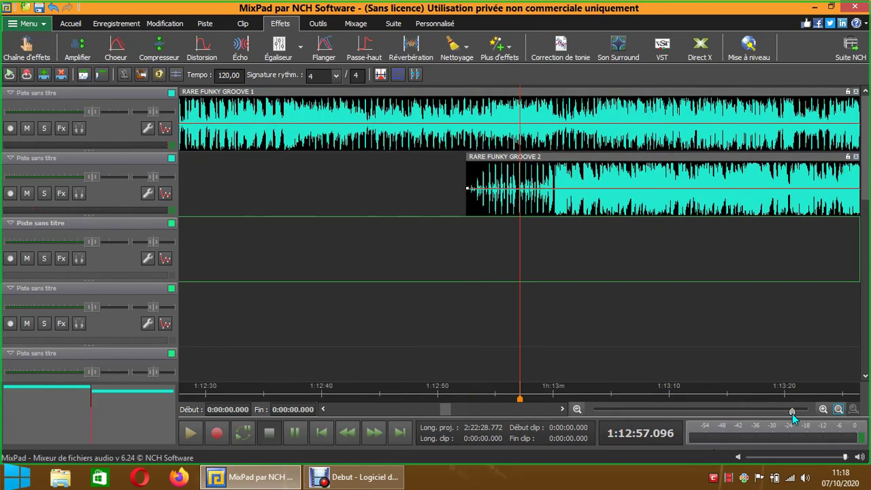
drag(446, 410, 448, 416)
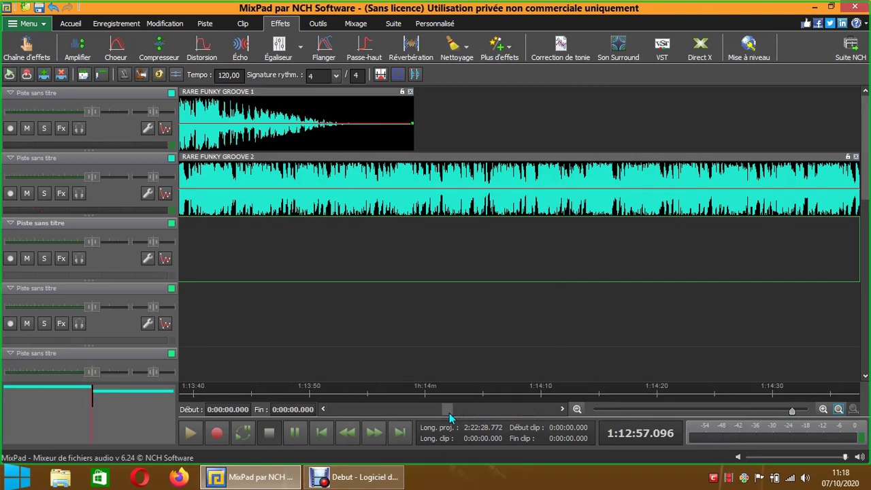
drag(449, 416, 447, 416)
drag(388, 157, 763, 175)
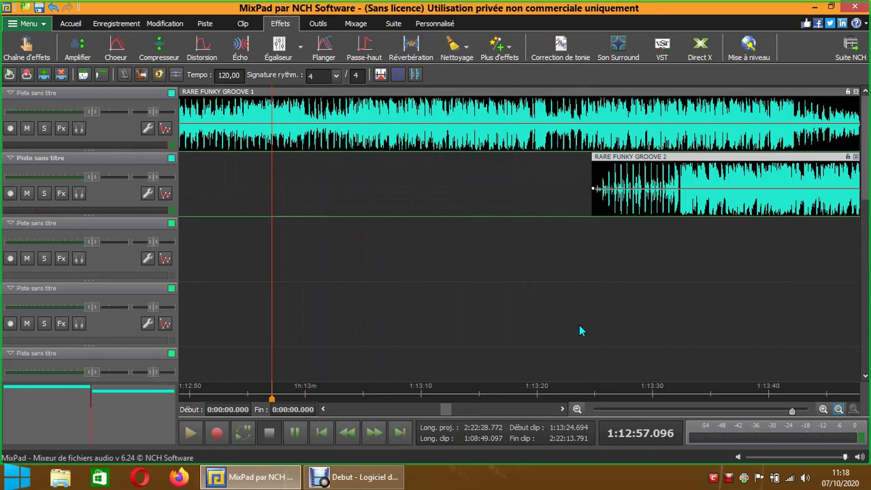
click(344, 479)
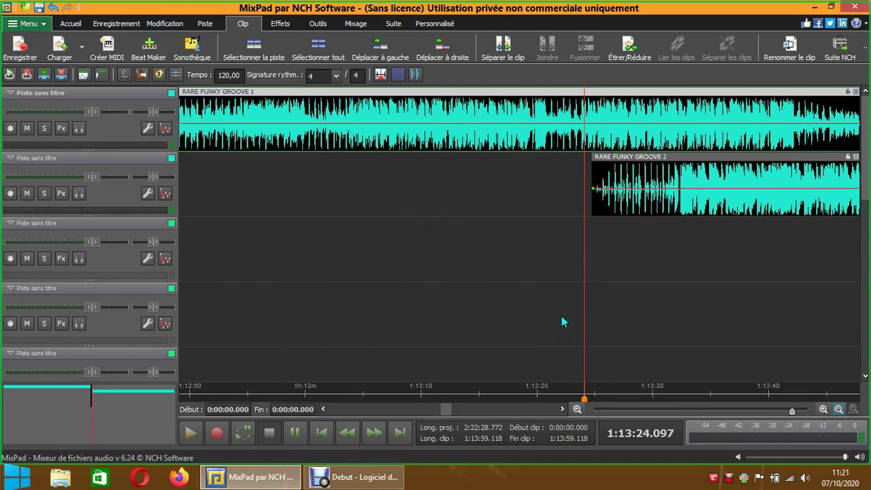
Step: Check the BPM of RARE FUNKY GROOVE 1 in the tempo editor and close the editor without changes
right_click(474, 92)
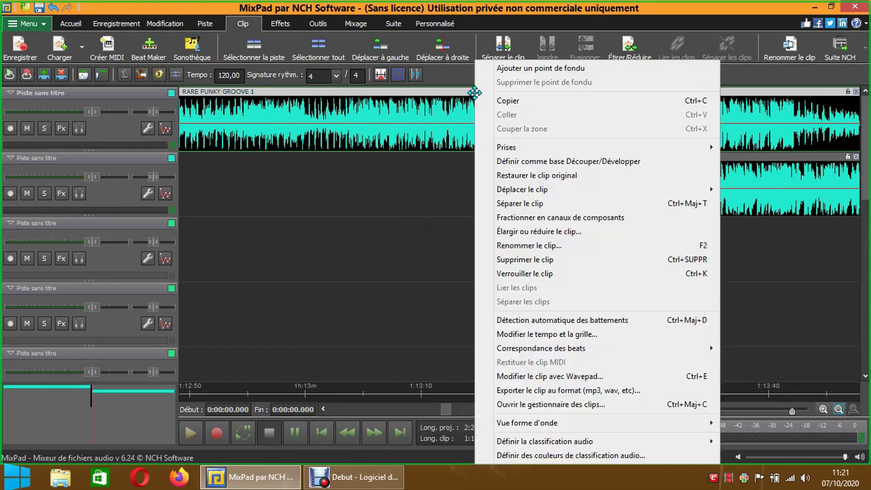
click(529, 334)
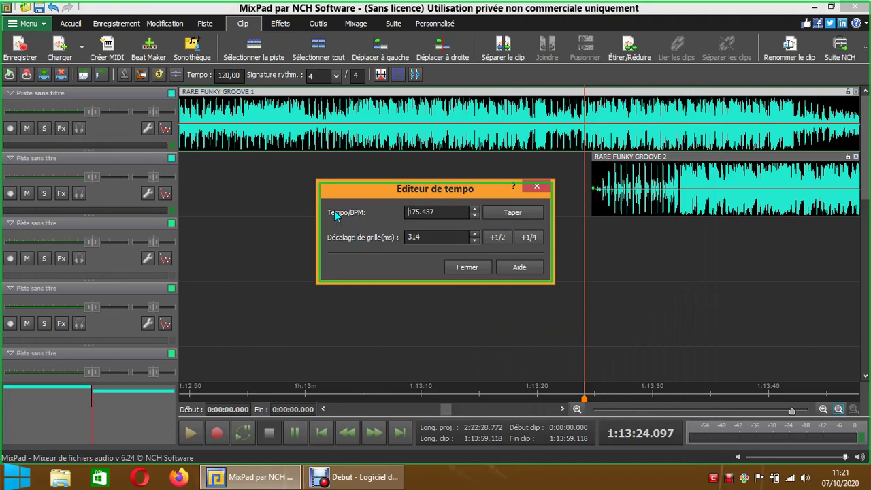
click(531, 186)
right_click(625, 158)
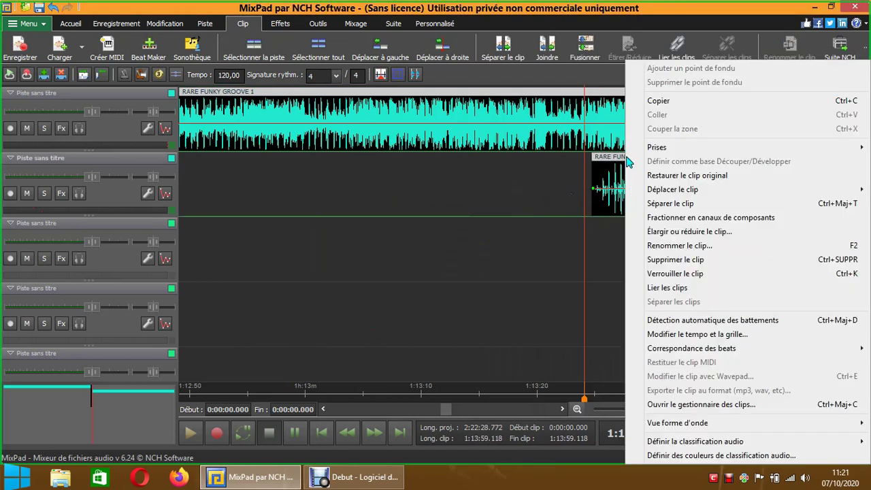
click(663, 334)
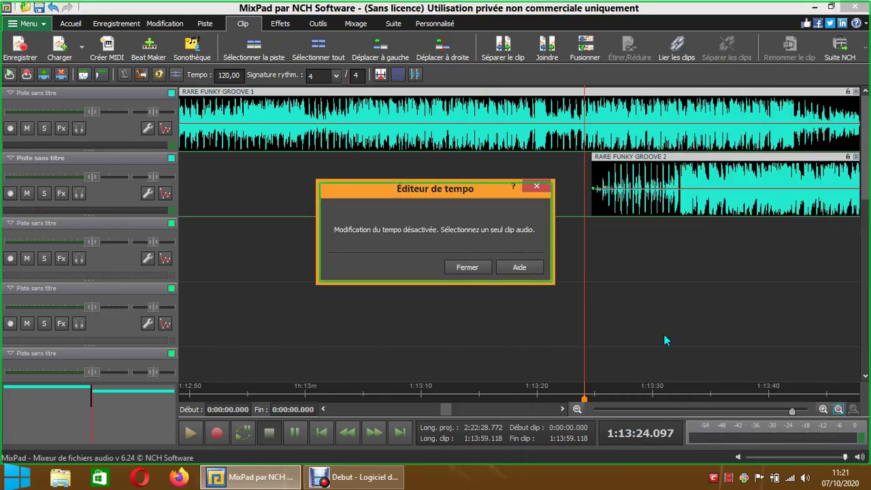
click(475, 267)
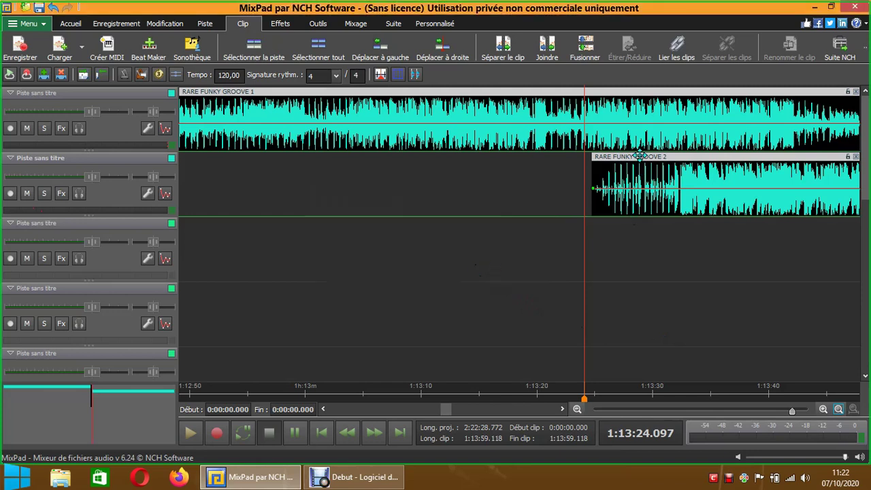
Step: Select only RARE FUNKY GROOVE 2, check its BPM in the tempo editor and close the editor without changes
click(639, 156)
right_click(636, 149)
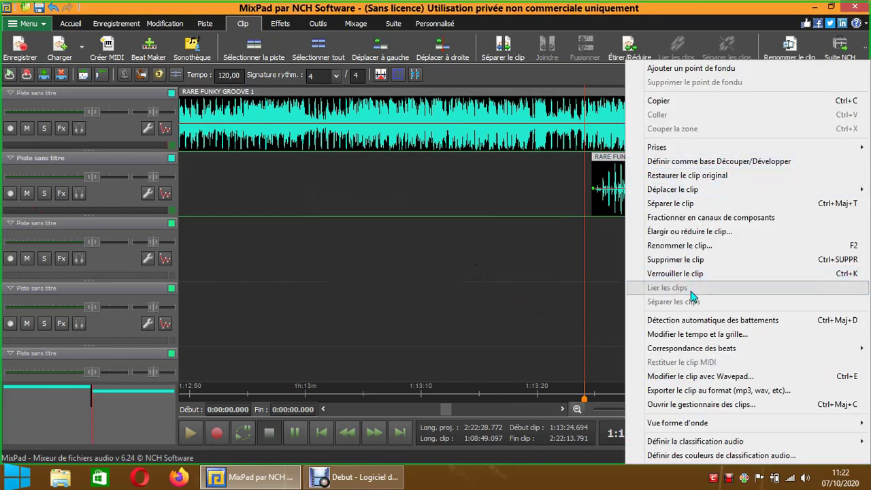
click(694, 334)
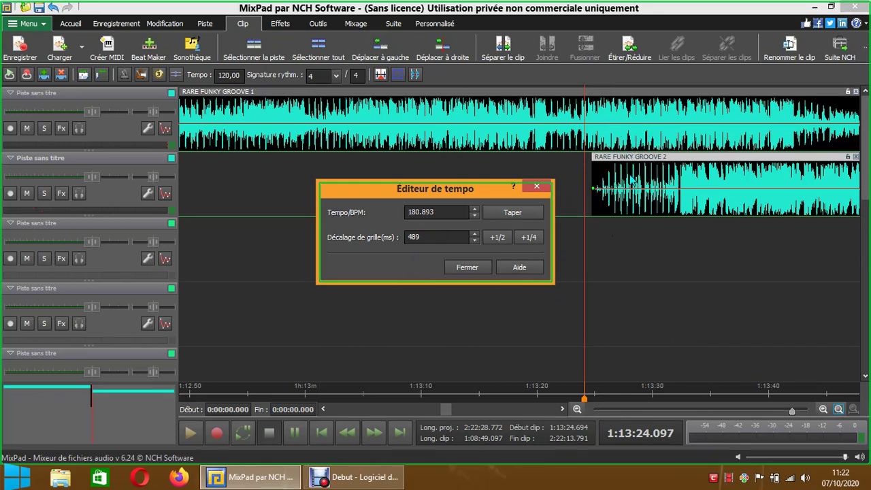
click(537, 187)
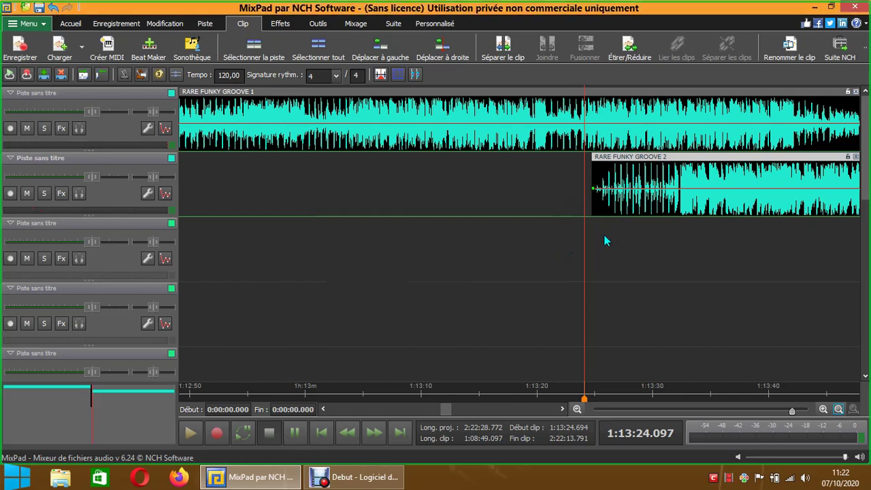
Step: Move RARE FUNKY GROOVE 2 to start at about 1:13:30, over the ending of RARE FUNKY GROOVE 1
click(791, 411)
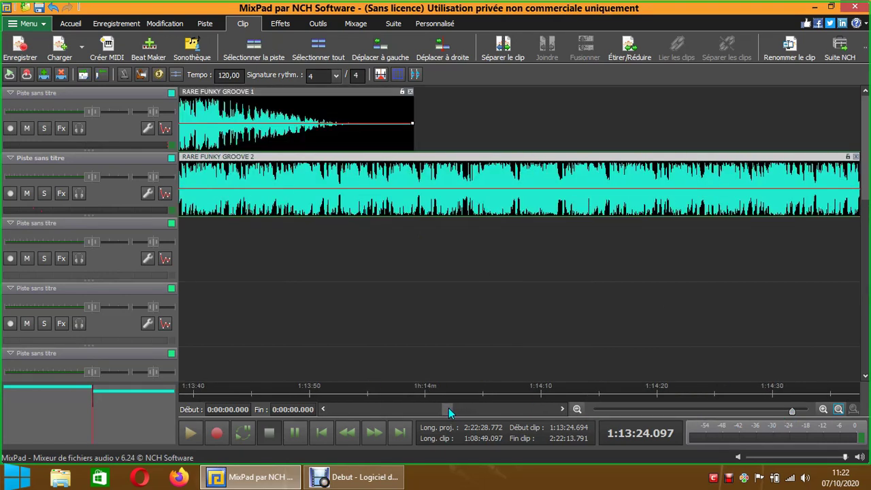
drag(450, 411, 448, 412)
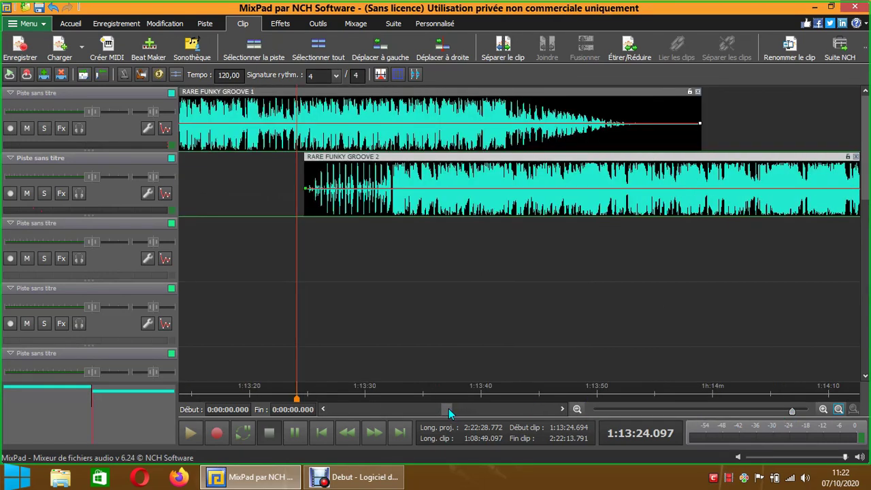
drag(478, 158, 538, 157)
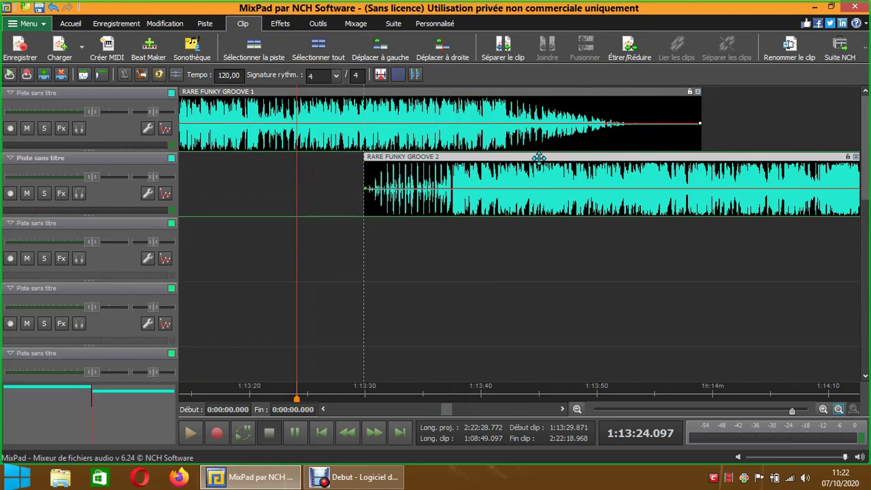
click(365, 140)
mouse_move(372, 141)
mouse_down()
mouse_move(644, 143)
mouse_move(359, 143)
mouse_up()
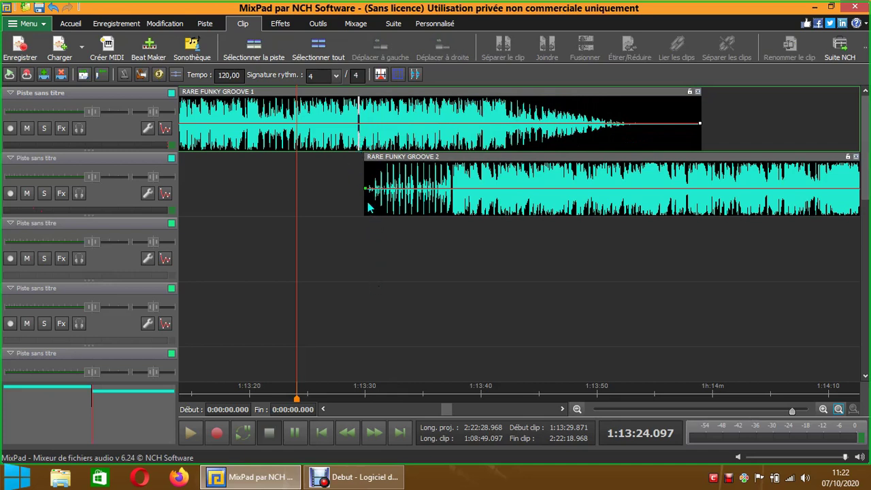
Step: Select the opening of RARE FUNKY GROOVE 2 up to about 1:13:54 and try to edit only that section's tempo
drag(367, 198, 646, 204)
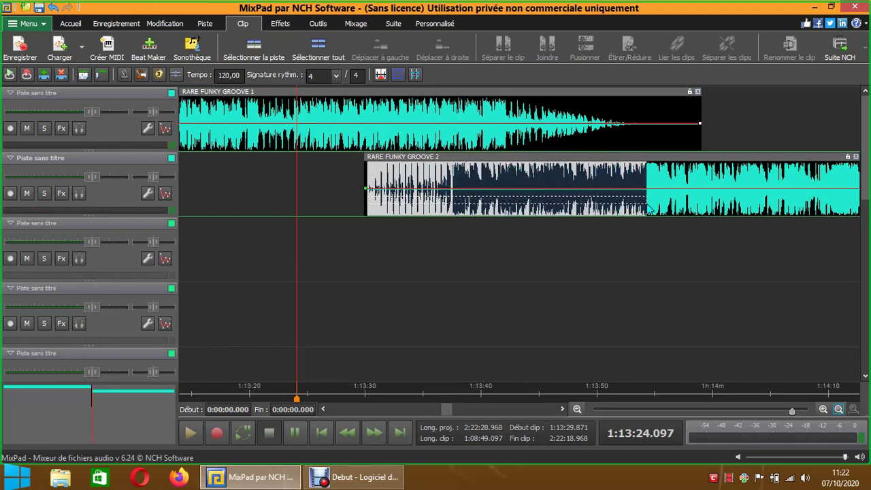
right_click(505, 178)
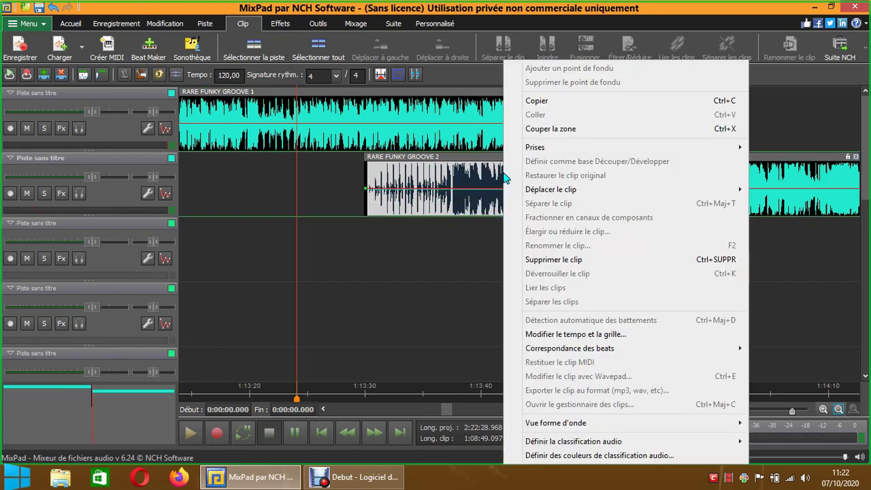
click(583, 333)
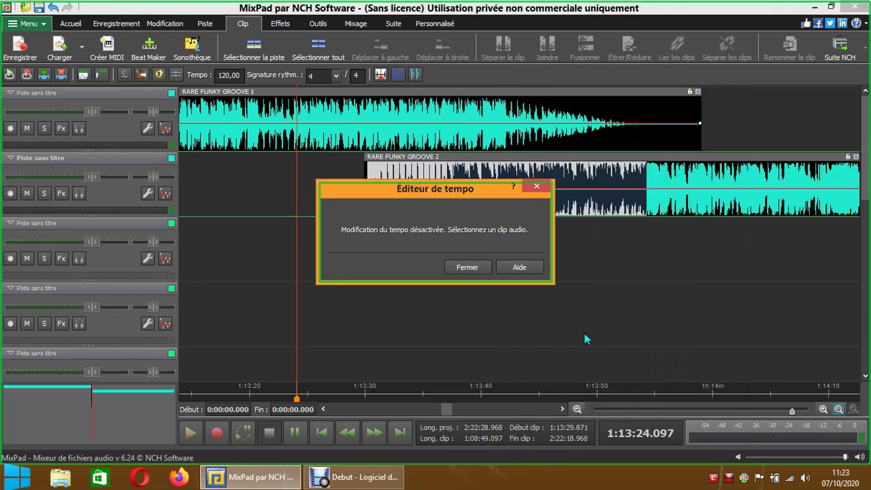
click(467, 267)
Step: Reselect the opening of RARE FUNKY GROOVE 2 up to about 1:13:56 and try again to edit its tempo and grid
click(507, 157)
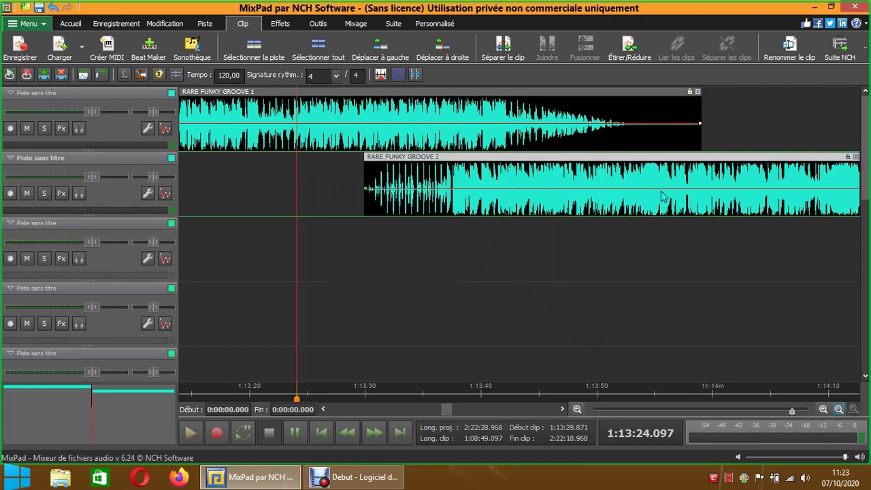
drag(661, 196, 366, 197)
right_click(407, 188)
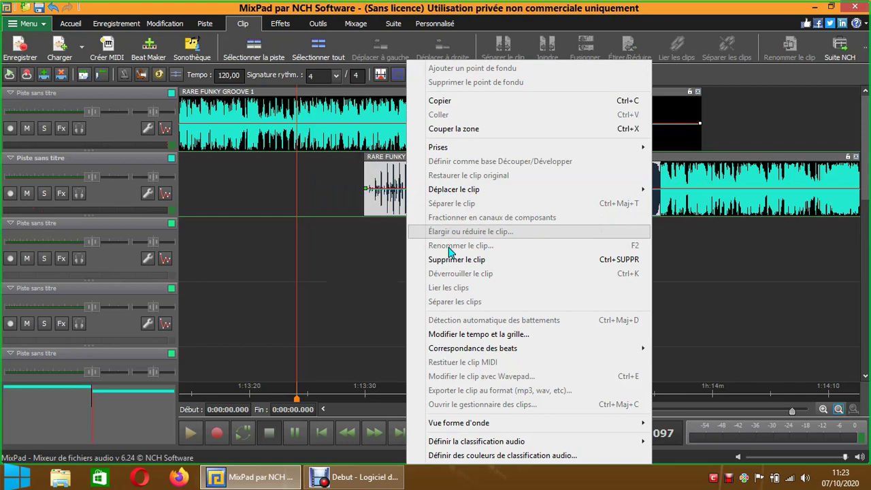
click(443, 333)
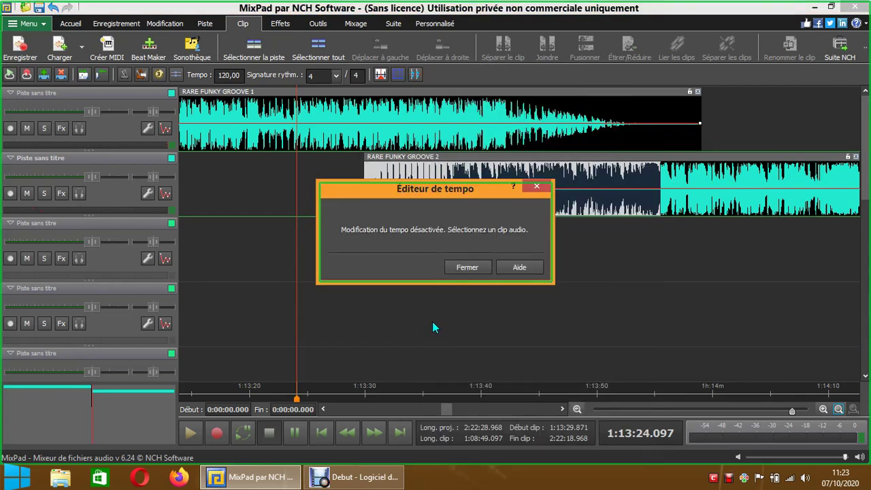
click(468, 268)
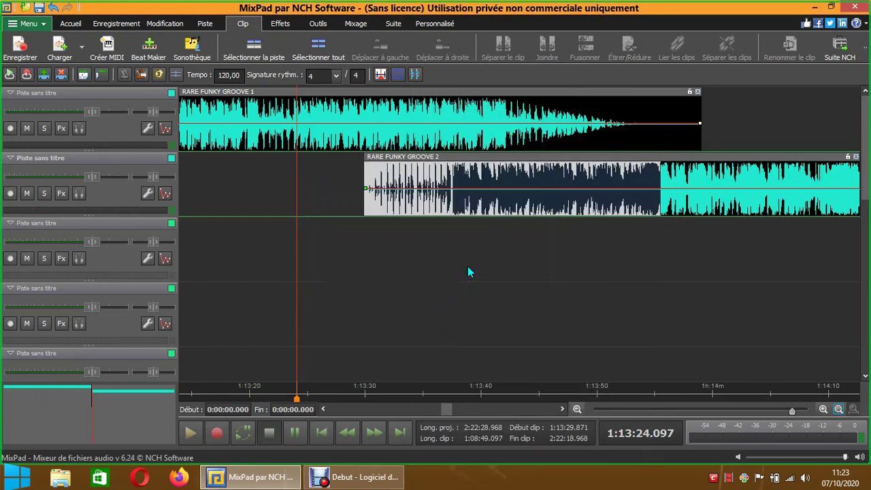
right_click(468, 157)
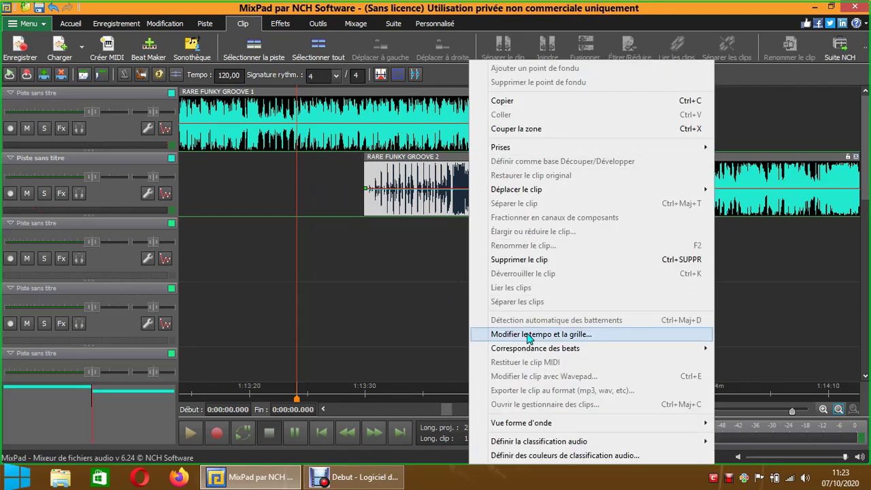
mouse_move(529, 351)
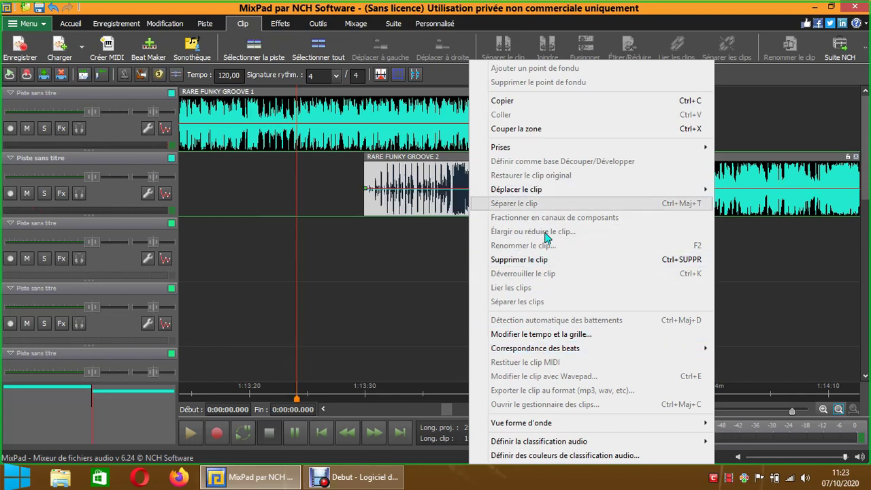
click(538, 335)
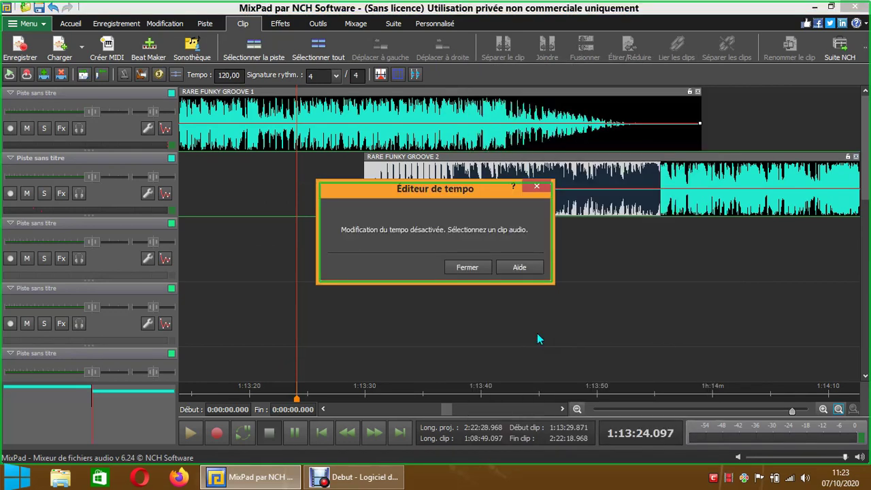
click(469, 266)
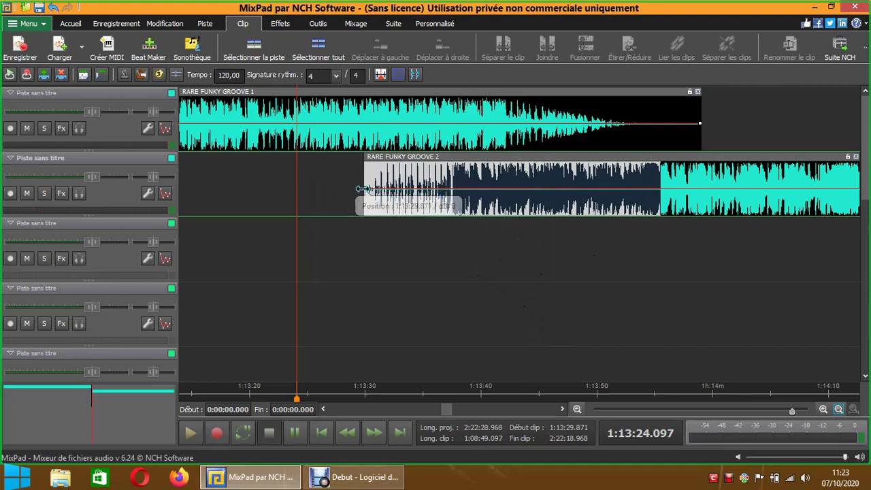
Step: Select the opening of RARE FUNKY GROOVE 2 up to about 1:13:57 and try to beat match it to another clip
click(500, 157)
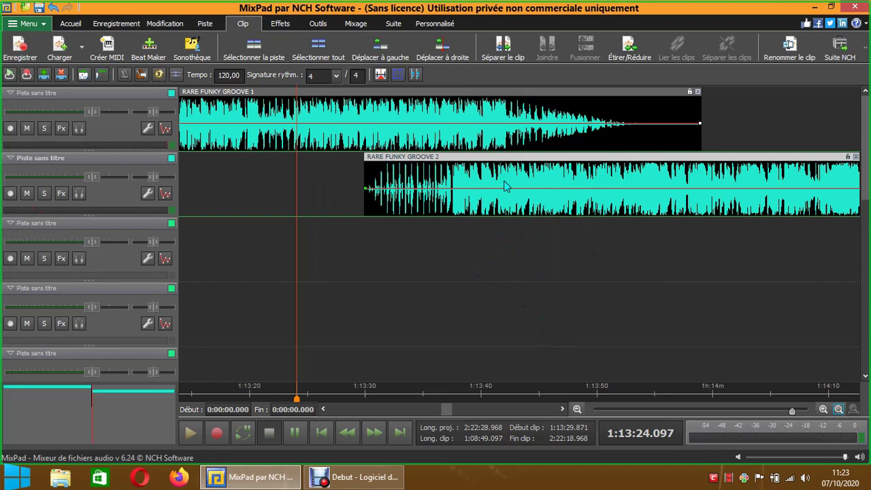
drag(679, 195, 364, 202)
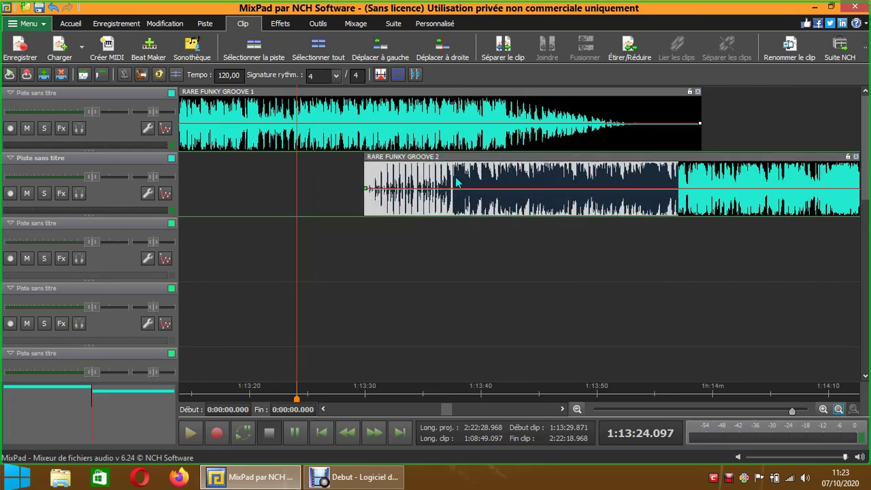
right_click(474, 195)
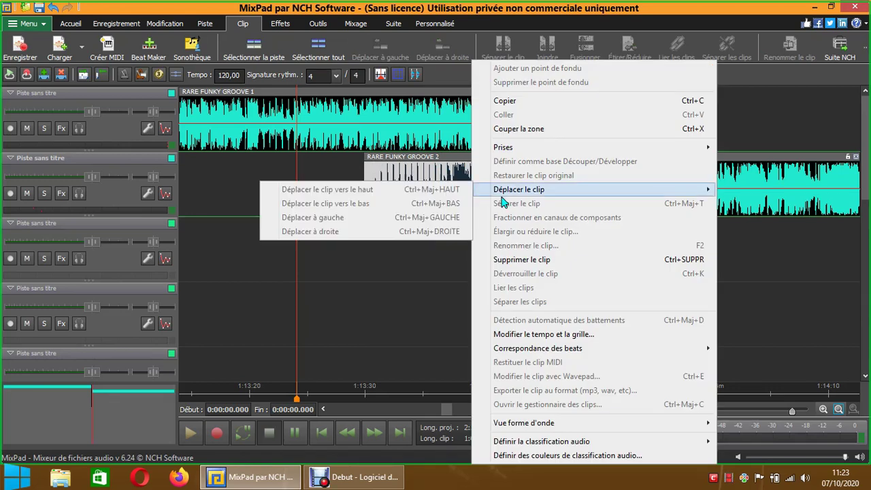
mouse_move(591, 353)
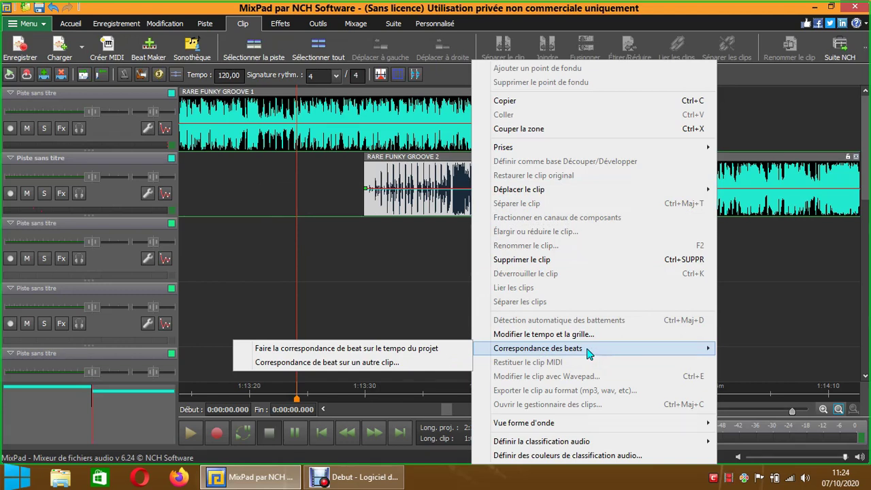
click(364, 363)
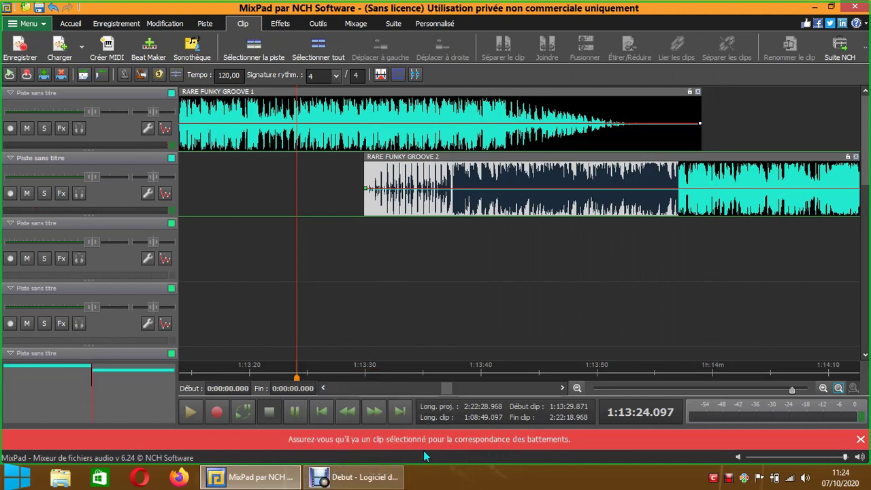
Step: Reselect the opening of RARE FUNKY GROOVE 2 up to about 1:13:58 and dismiss the beat-matching warning
click(526, 91)
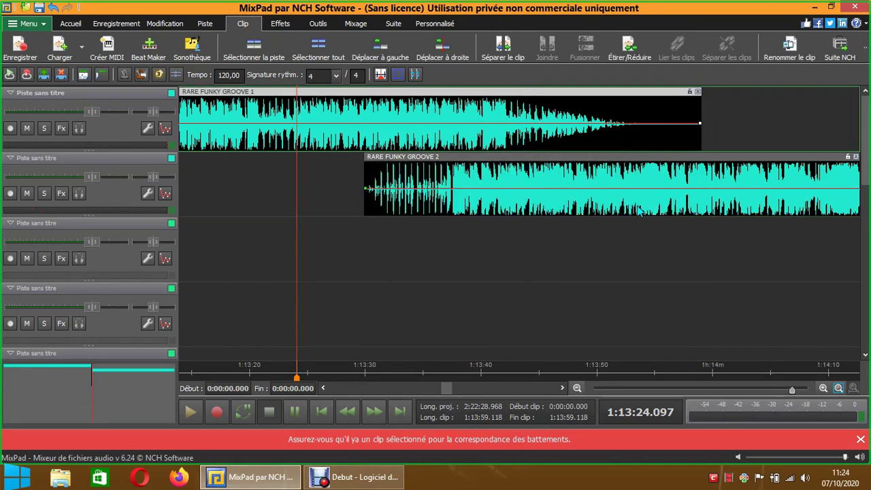
drag(691, 198, 355, 197)
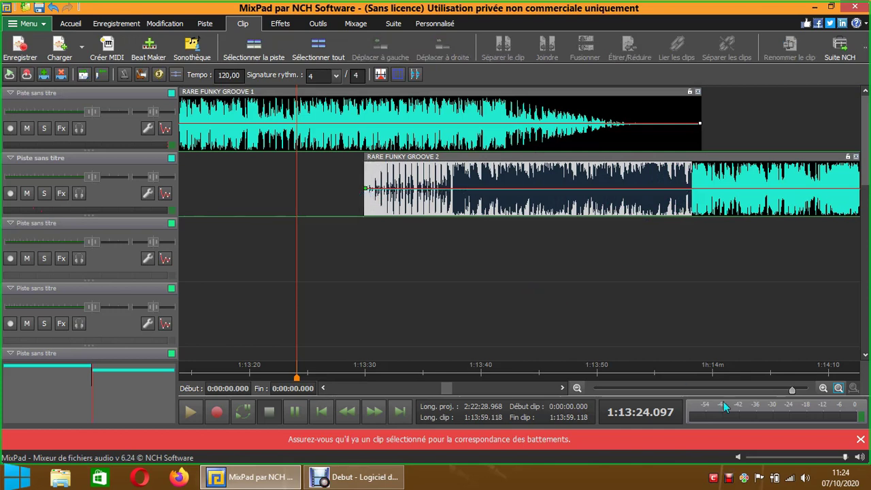
click(860, 439)
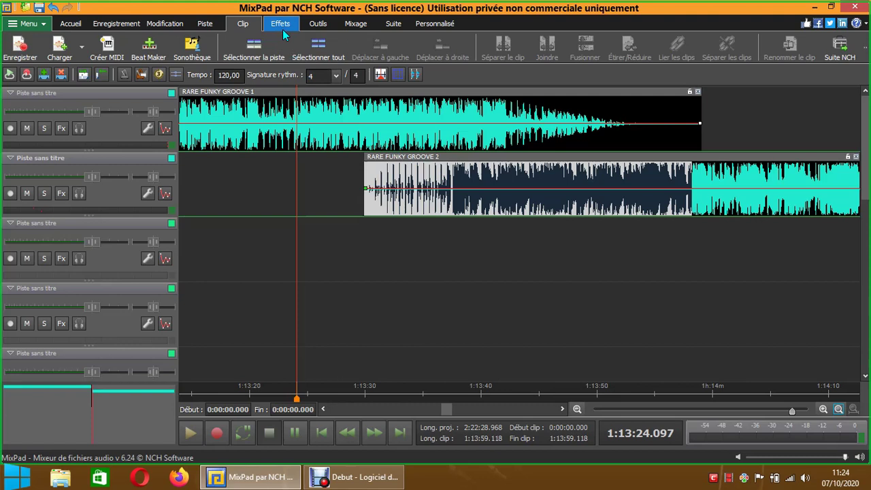
click(178, 24)
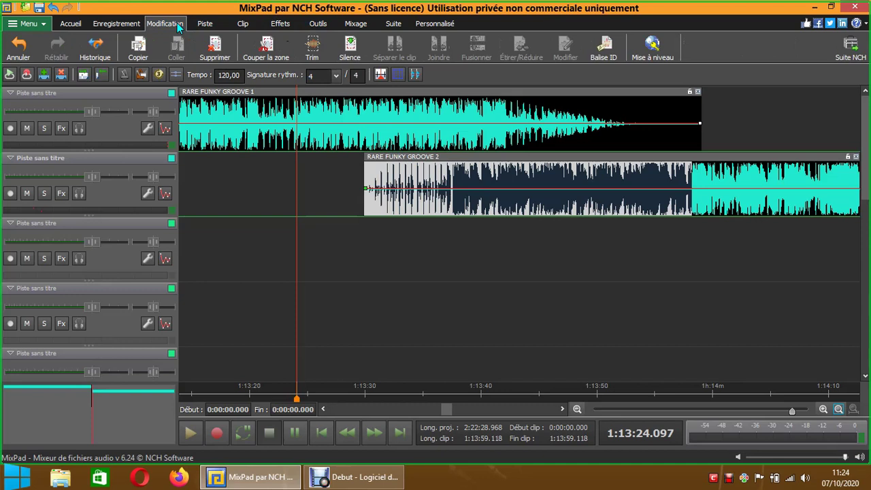
click(274, 25)
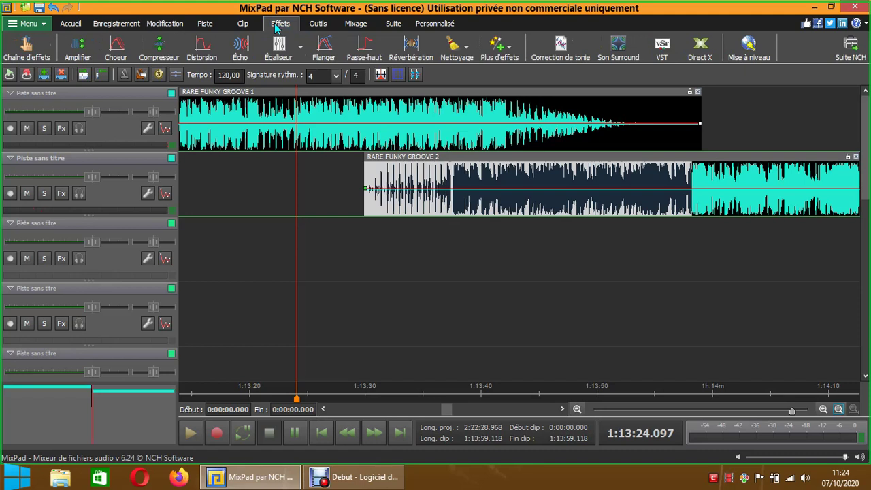
click(317, 24)
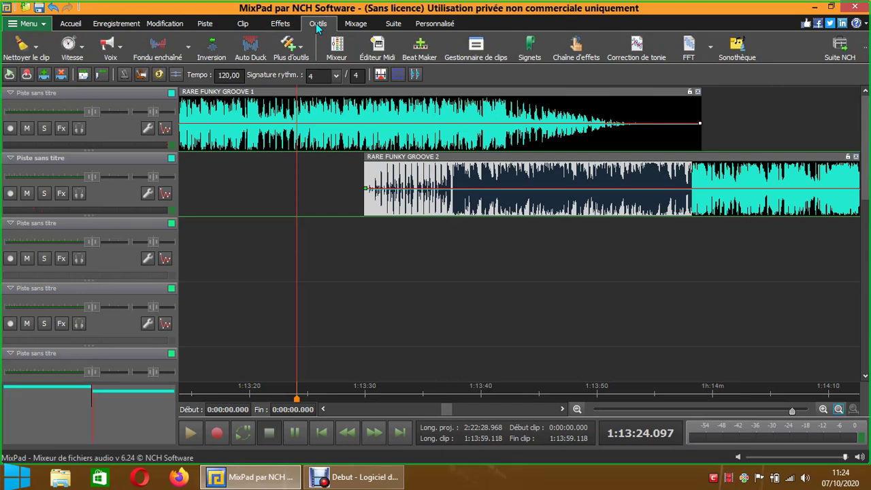
click(349, 24)
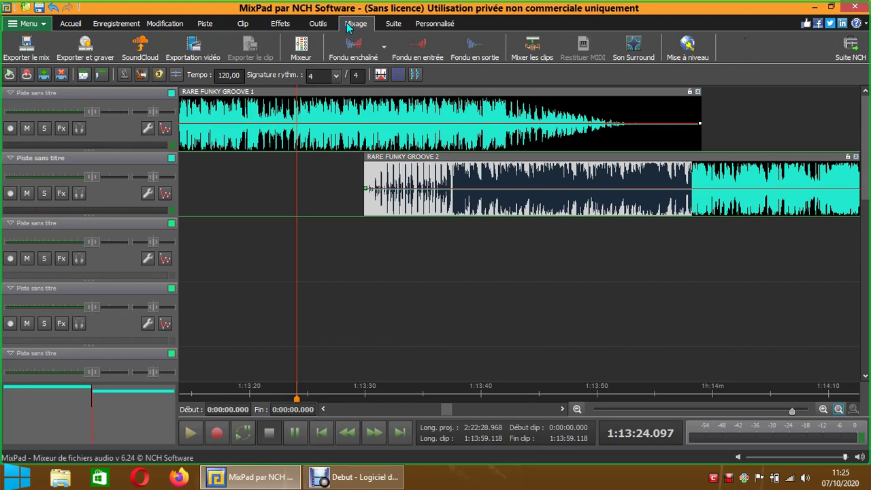
click(206, 26)
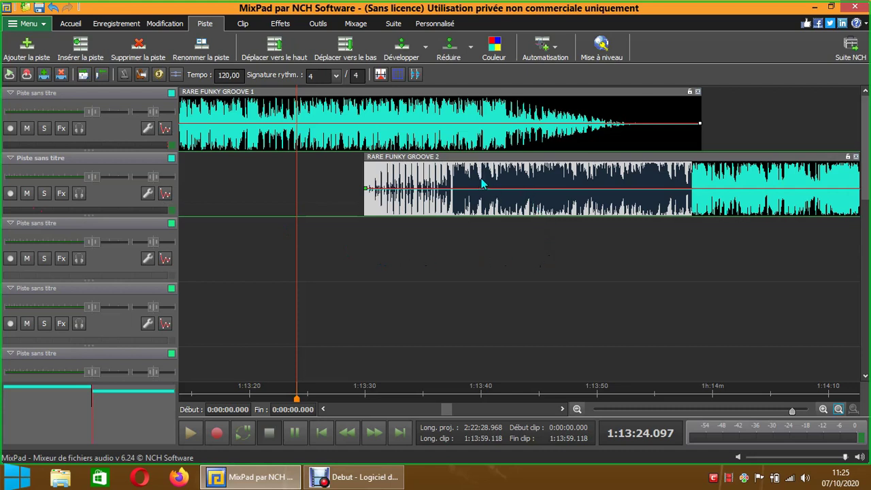
Step: Try to open the selected section of RARE FUNKY GROOVE 2 in the tempo editor, and close the editor
right_click(567, 182)
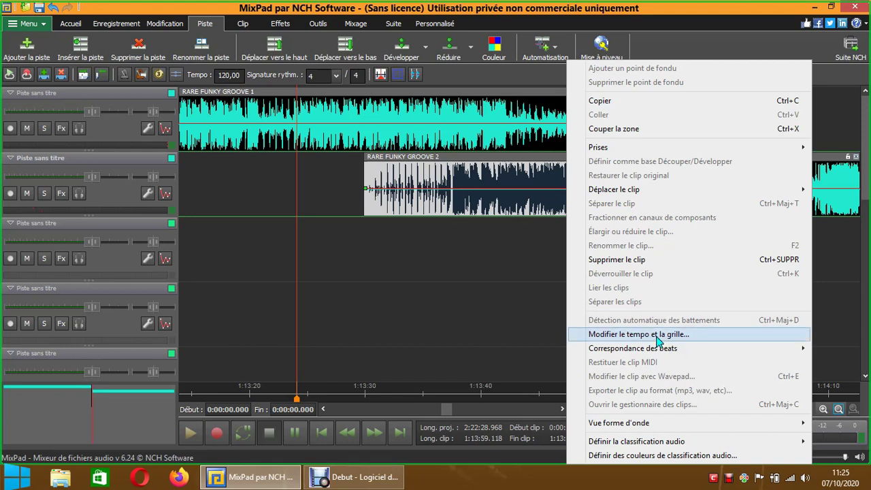
click(658, 340)
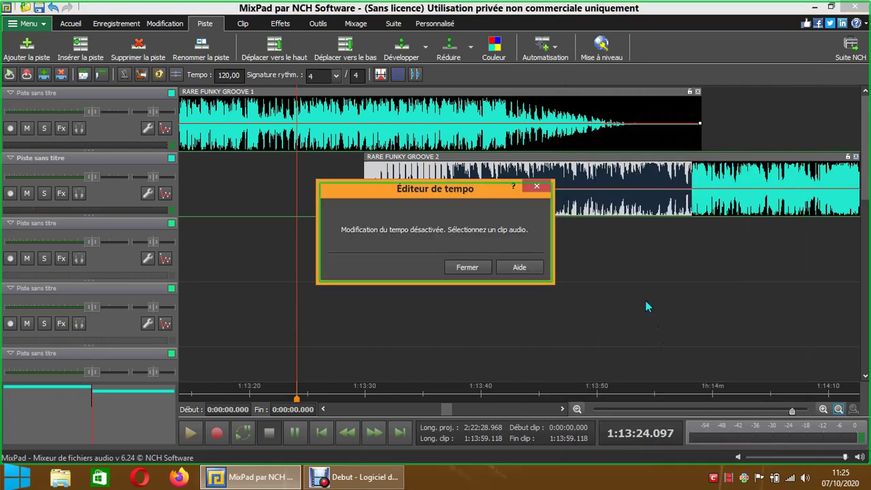
click(476, 265)
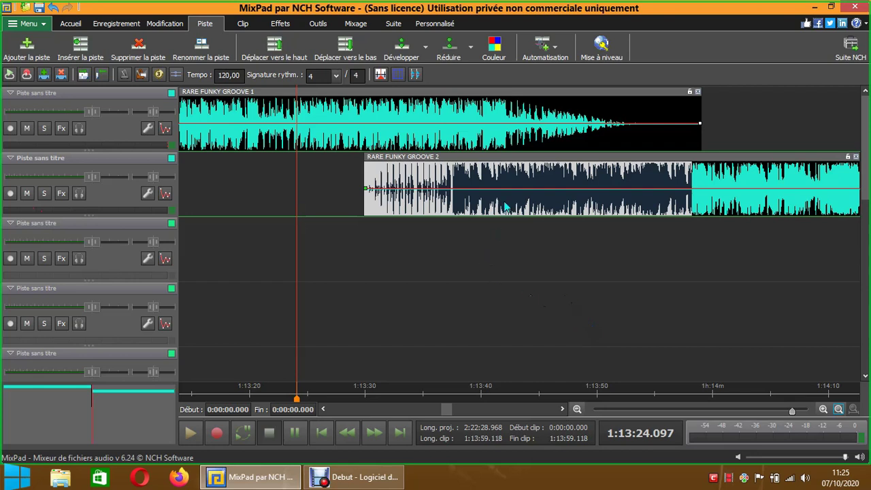
Step: Clear the section selection and place the playhead at about 1:14:00, just past the end of RARE FUNKY GROOVE 1
right_click(505, 176)
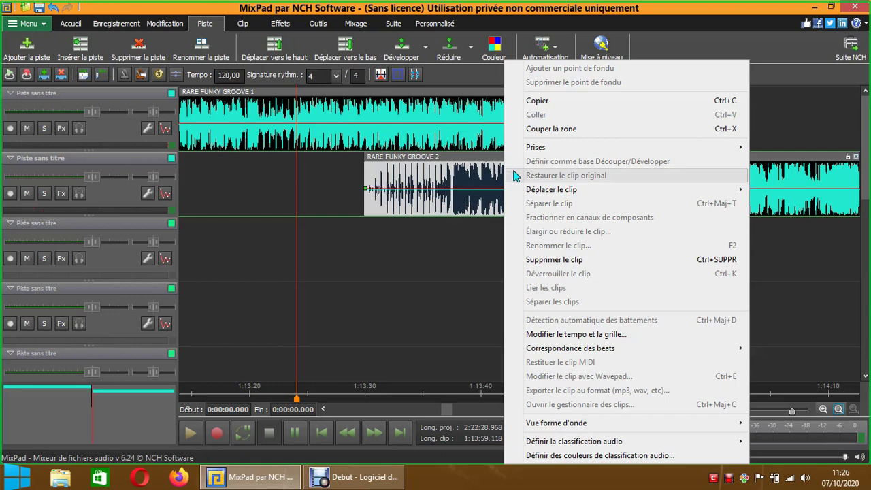
click(452, 265)
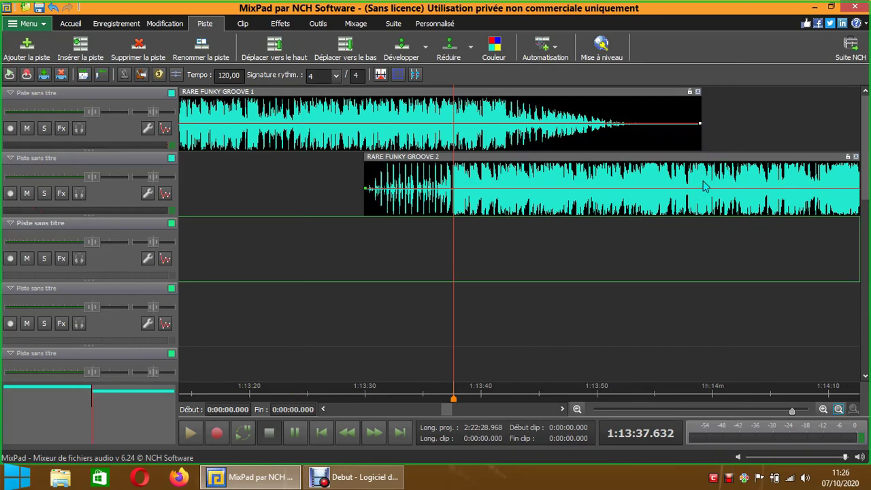
click(710, 155)
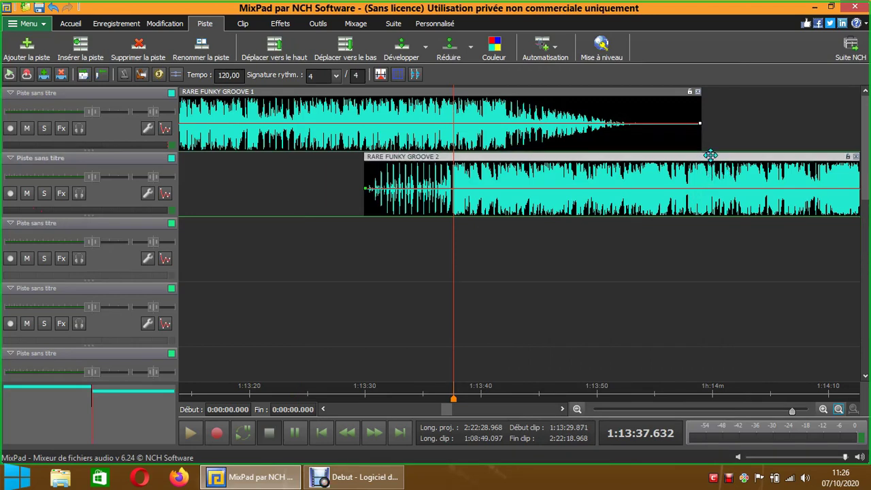
click(714, 153)
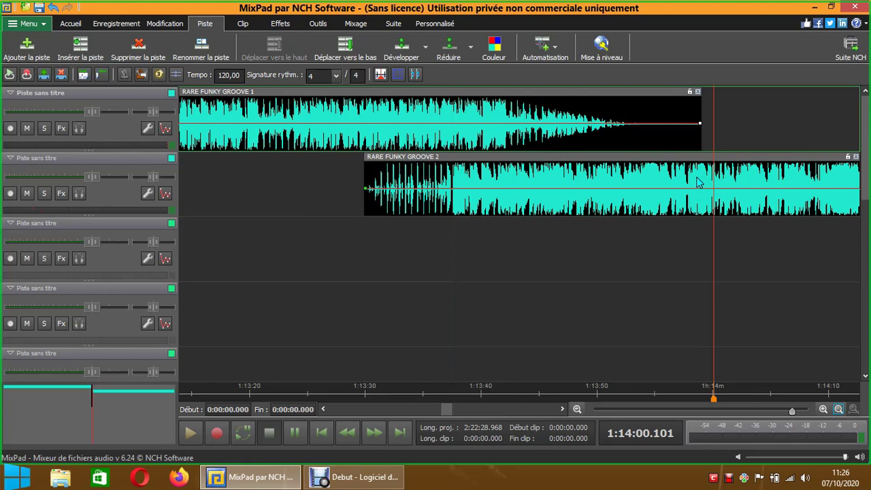
Step: Split RARE FUNKY GROOVE 2 at the playhead near 1:14:00 and shift its second part to start at about 1:14:01.7
click(243, 24)
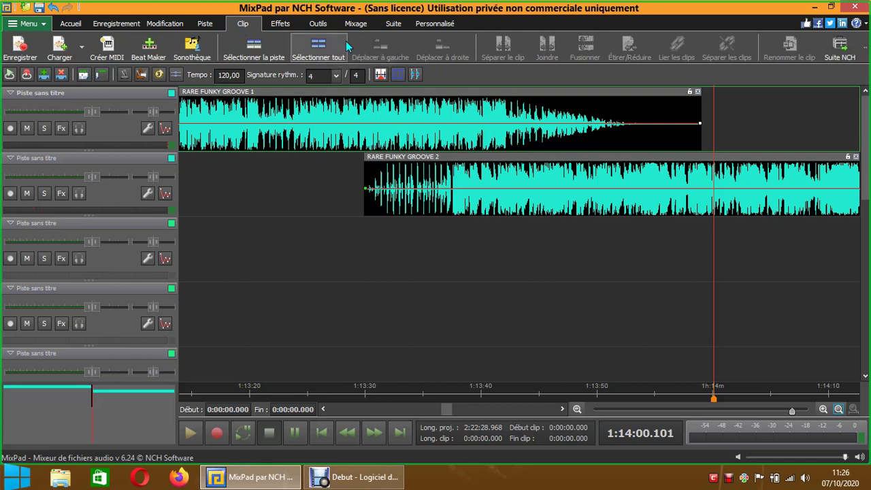
click(320, 25)
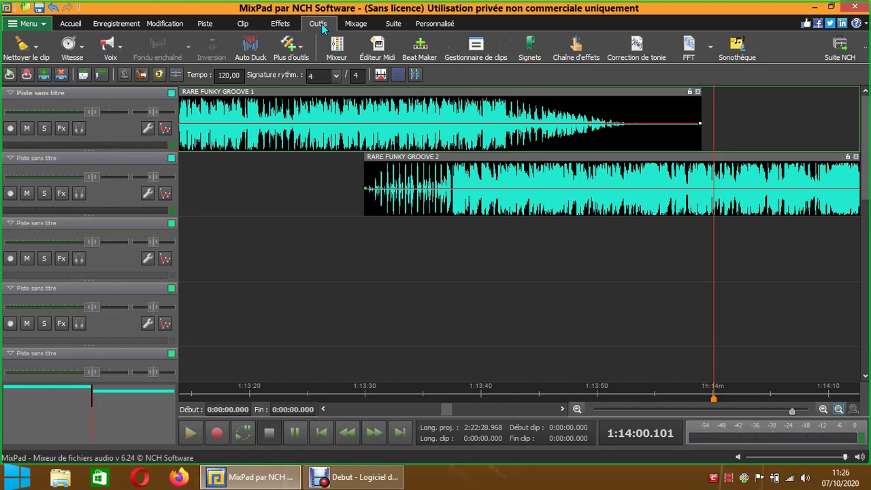
right_click(706, 186)
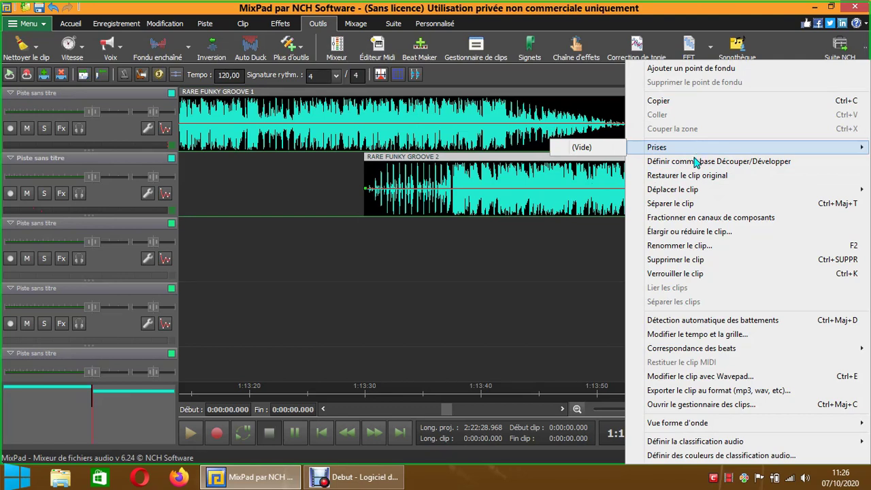
click(692, 203)
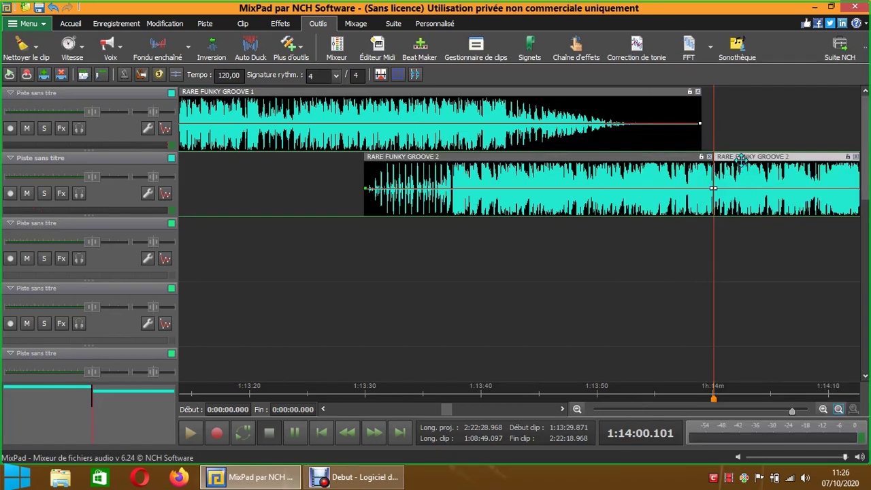
drag(741, 157, 759, 157)
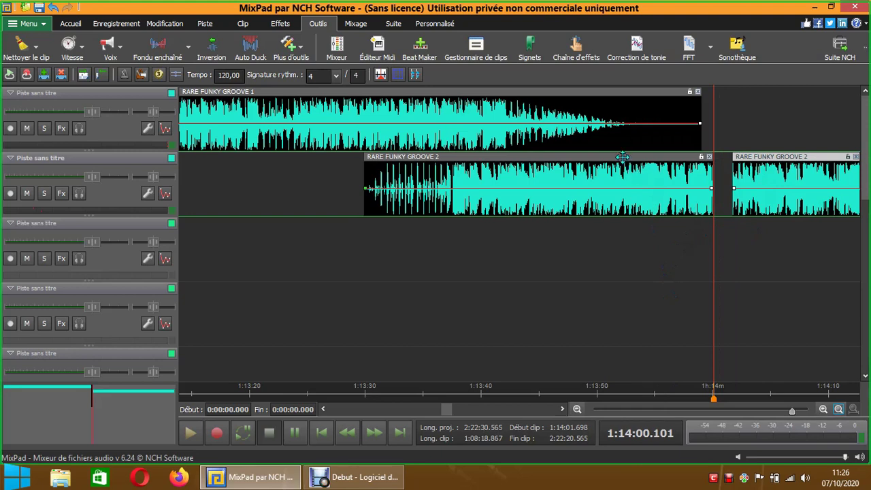
Step: Beat match the split-off opening section of RARE FUNKY GROOVE 2 to the clip RARE FUNKY GROOVE 1
click(537, 157)
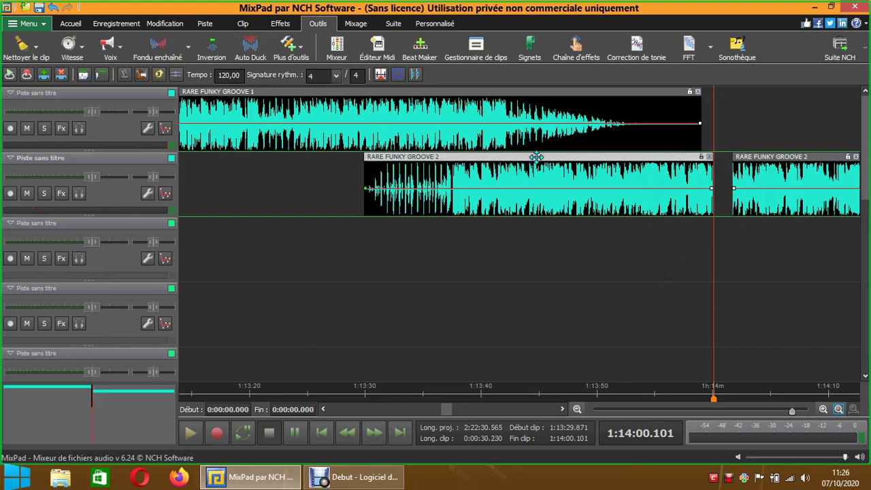
right_click(537, 157)
mouse_move(648, 353)
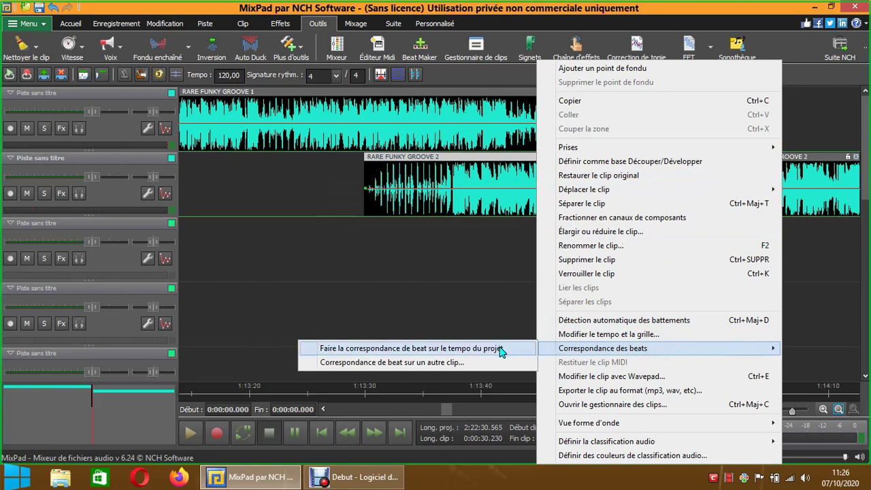
click(459, 365)
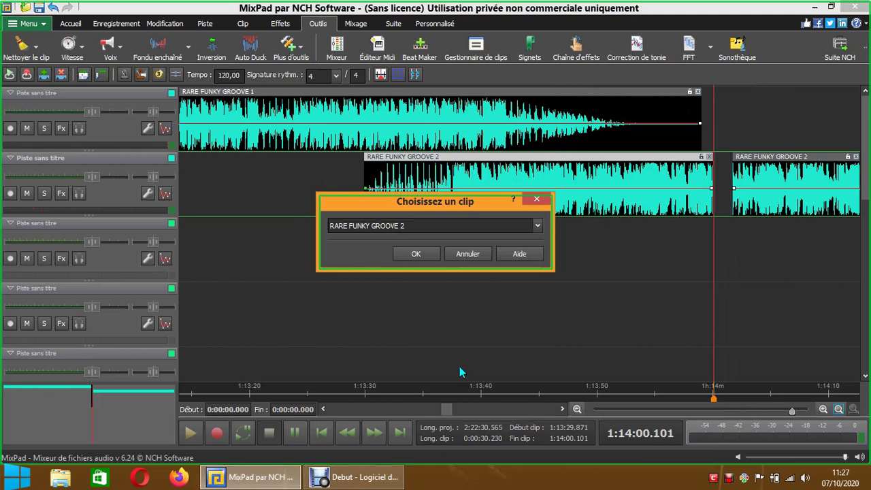
click(537, 226)
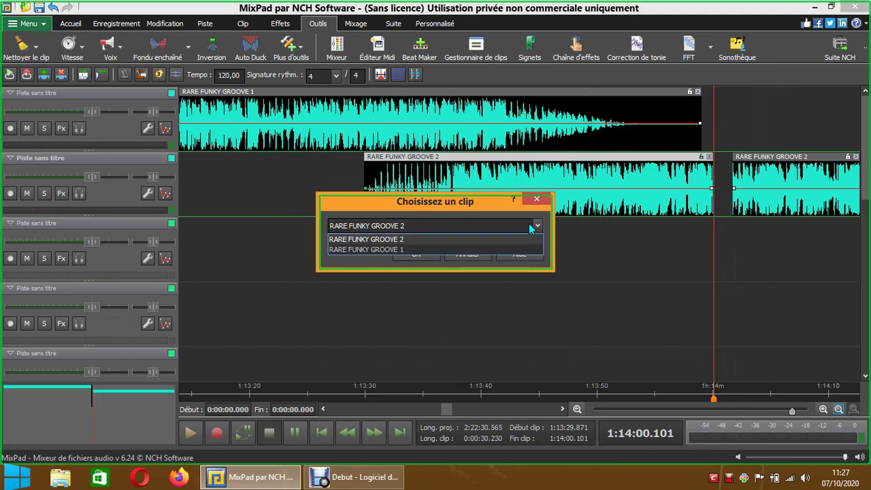
click(408, 249)
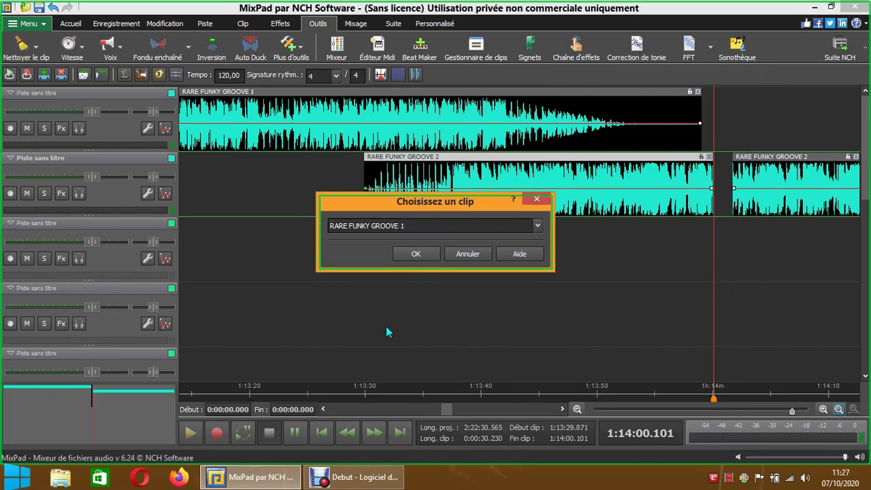
drag(474, 211, 466, 267)
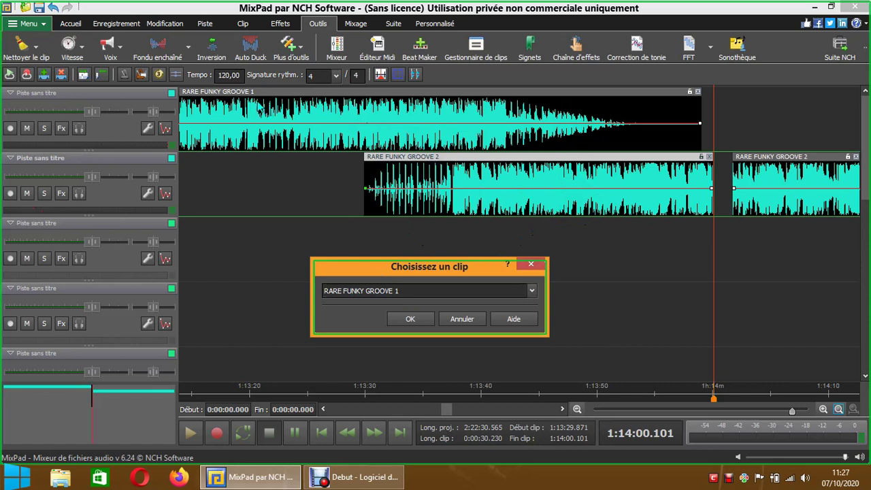
click(411, 318)
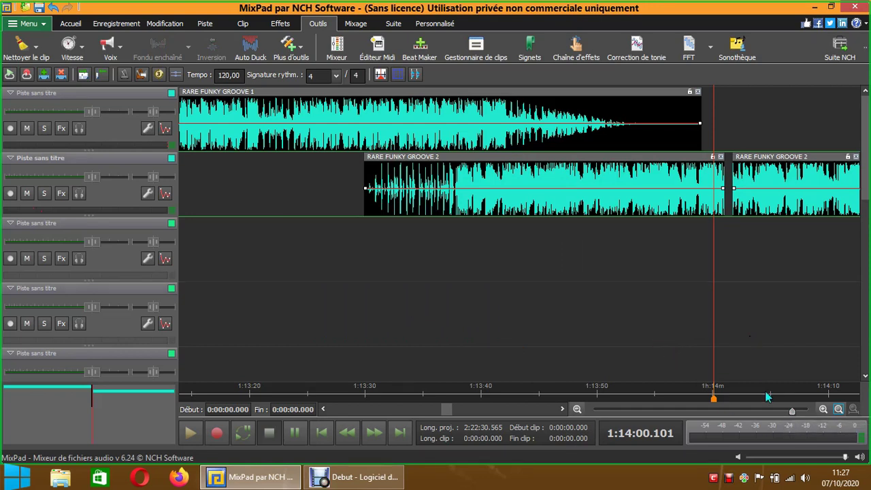
Step: Move the second part of RARE FUNKY GROOVE 2 to about 1:14:07, and listen to the overlap from about 1:13:28
drag(791, 411, 793, 410)
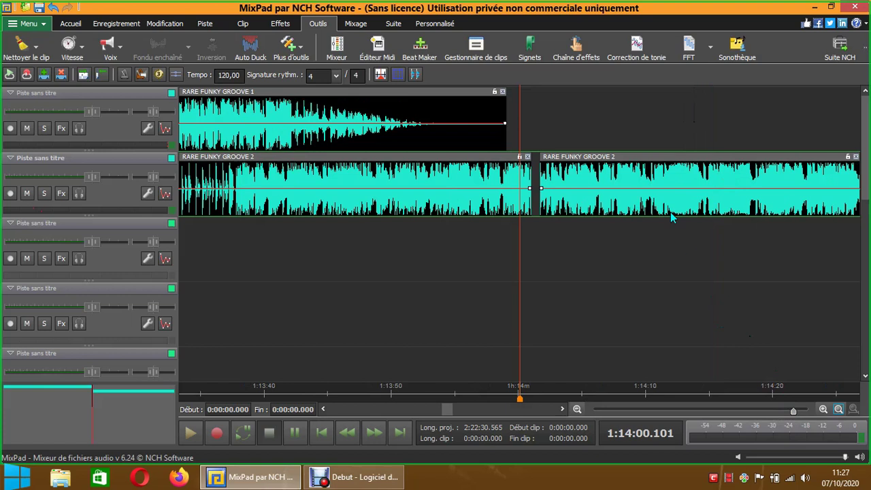
drag(640, 155, 710, 155)
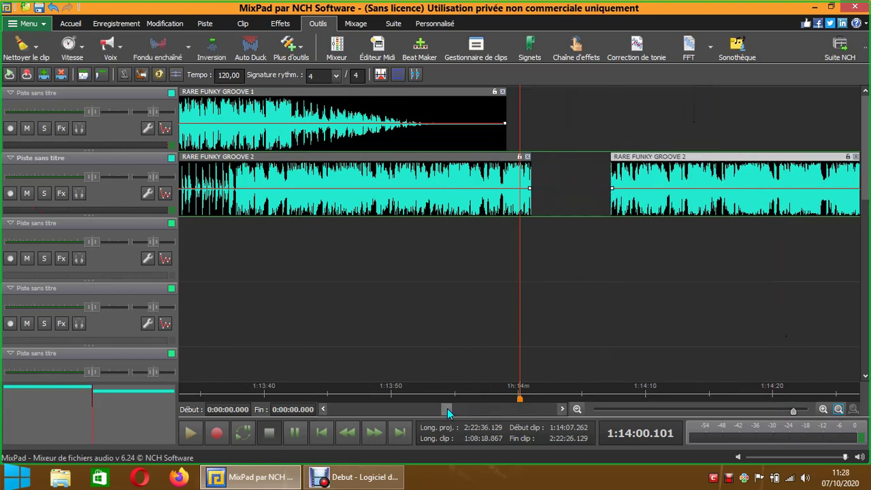
scroll(446, 408, left, 3)
click(273, 162)
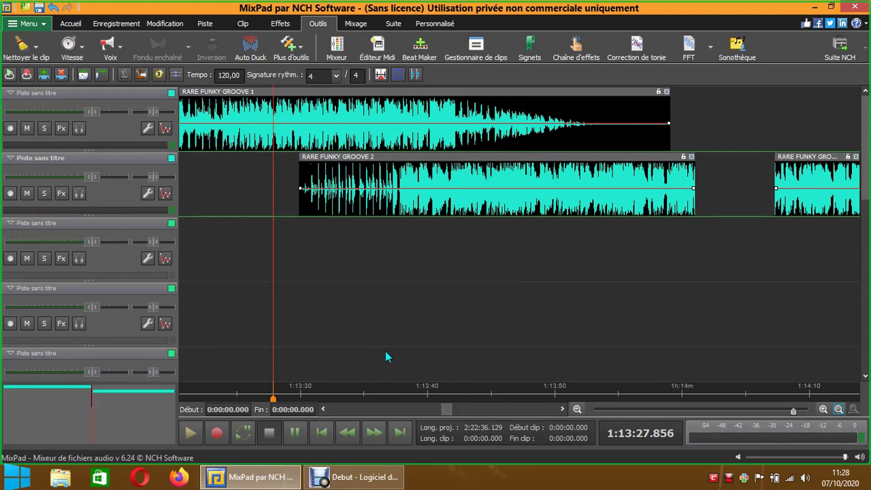
click(191, 436)
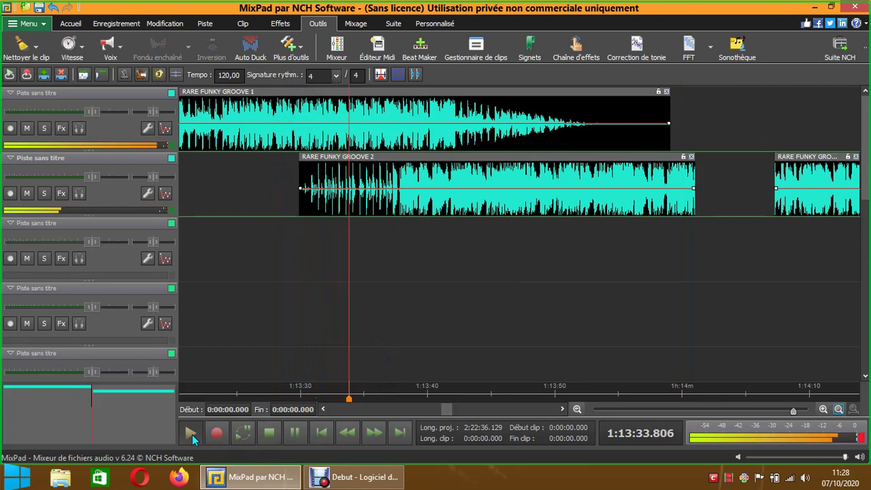
click(270, 437)
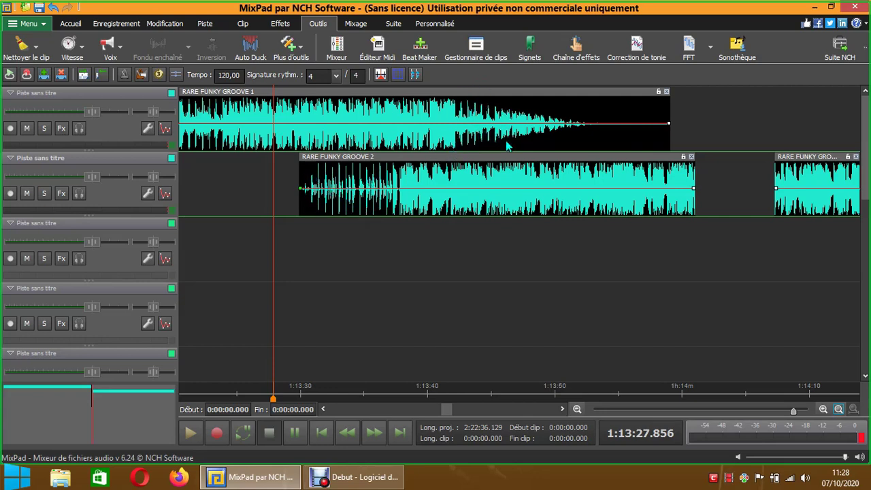
Step: Move the second part of RARE FUNKY GROOVE 2 further along its track to start at about 1:14:18
drag(791, 412, 795, 413)
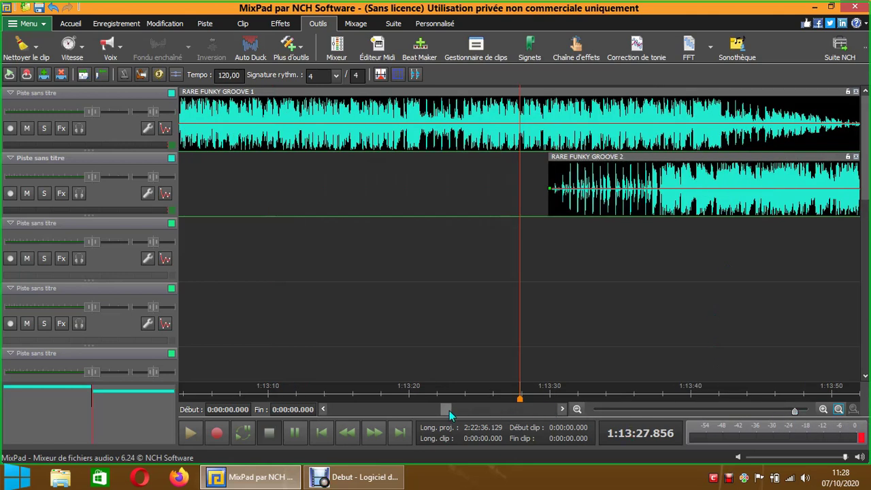
scroll(449, 414, right, 3)
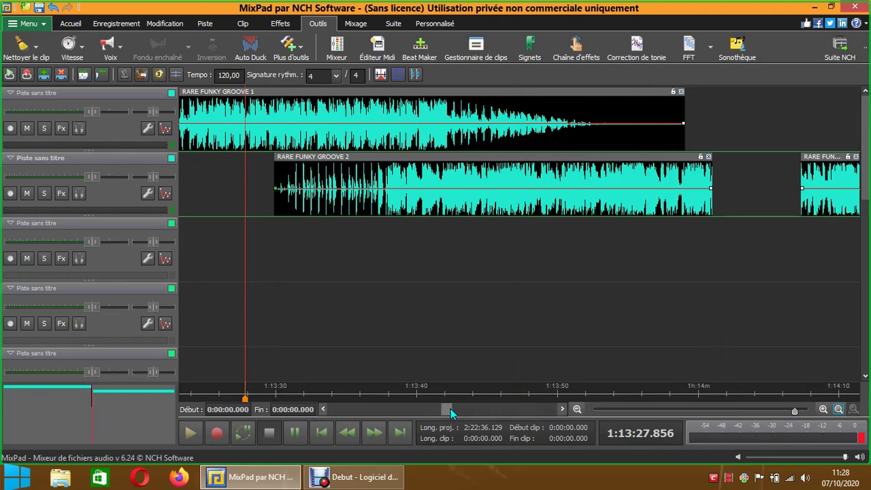
click(563, 409)
click(562, 408)
click(562, 409)
click(563, 408)
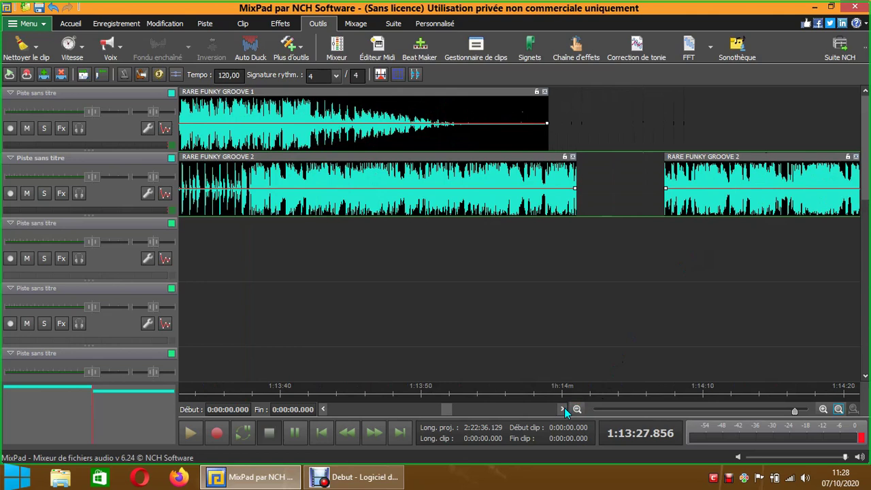
click(562, 409)
drag(679, 156, 831, 157)
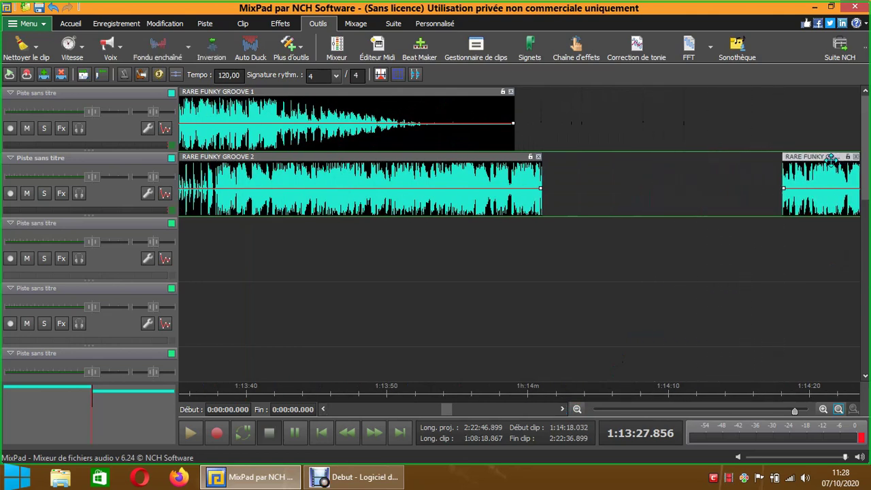
Step: Move the beat-matched opening section of RARE FUNKY GROOVE 2 to about 1:13:42, where RARE FUNKY GROOVE 1 begins fading out
click(323, 409)
click(323, 409)
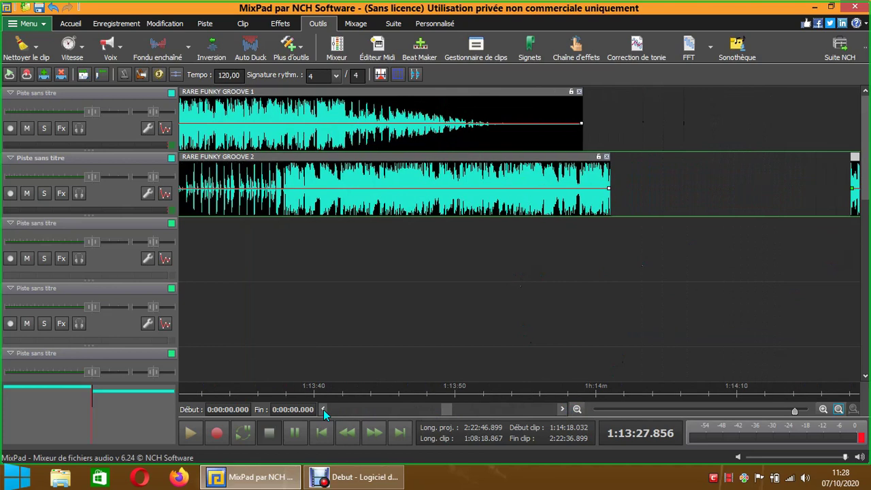
click(323, 408)
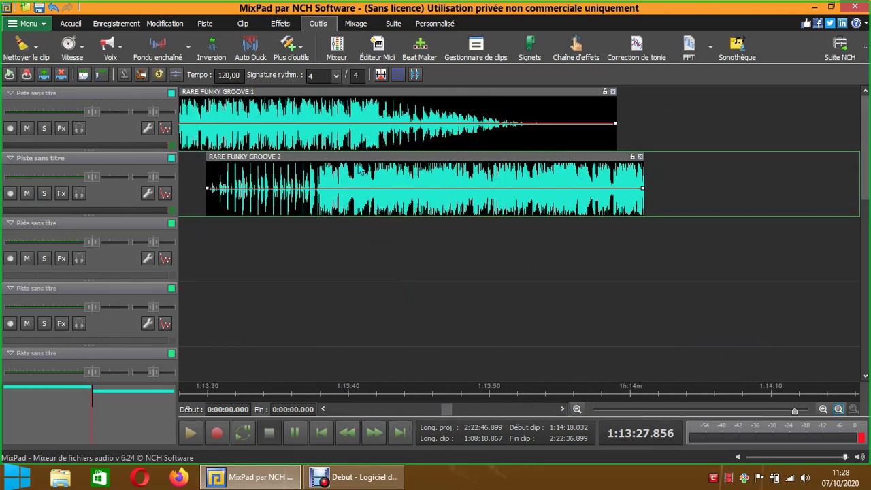
drag(353, 156, 528, 158)
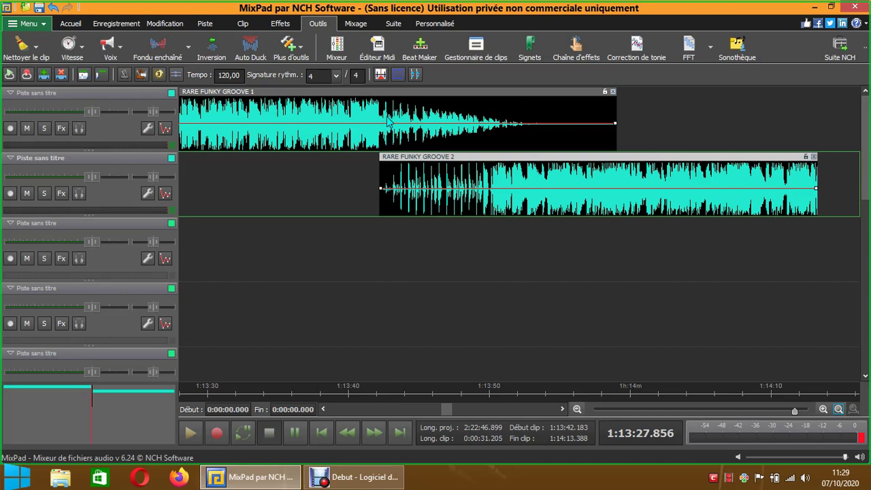
Step: Nudge the opening section of RARE FUNKY GROOVE 2 slightly earlier to start at about 1:13:42.137, aligning its beats with RARE FUNKY GROOVE 1
click(823, 409)
click(822, 409)
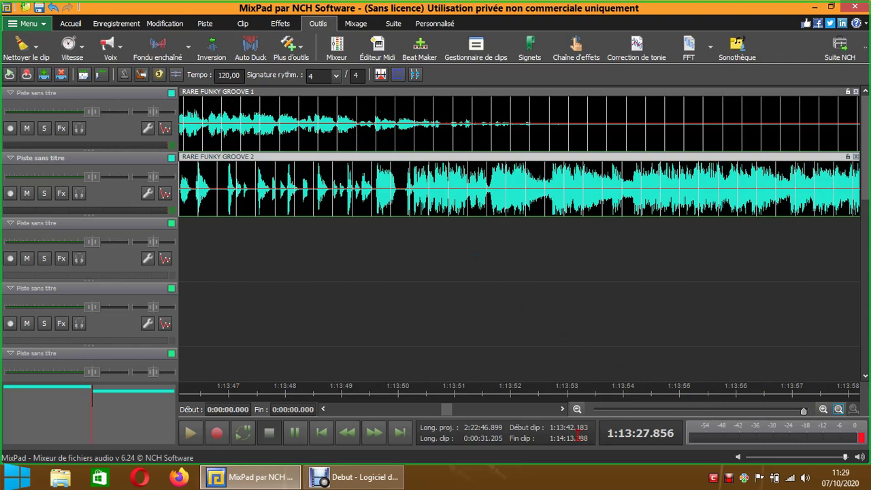
click(324, 409)
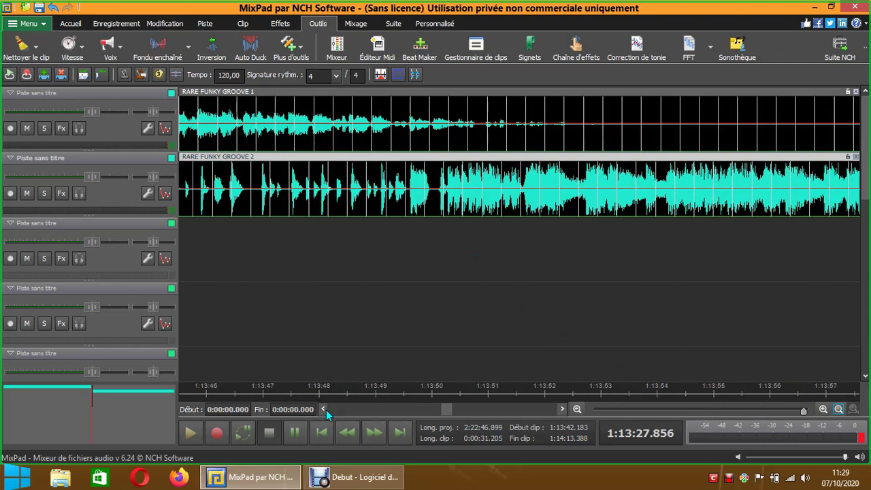
click(323, 410)
click(324, 410)
click(324, 410)
click(324, 409)
click(323, 410)
click(323, 409)
click(324, 409)
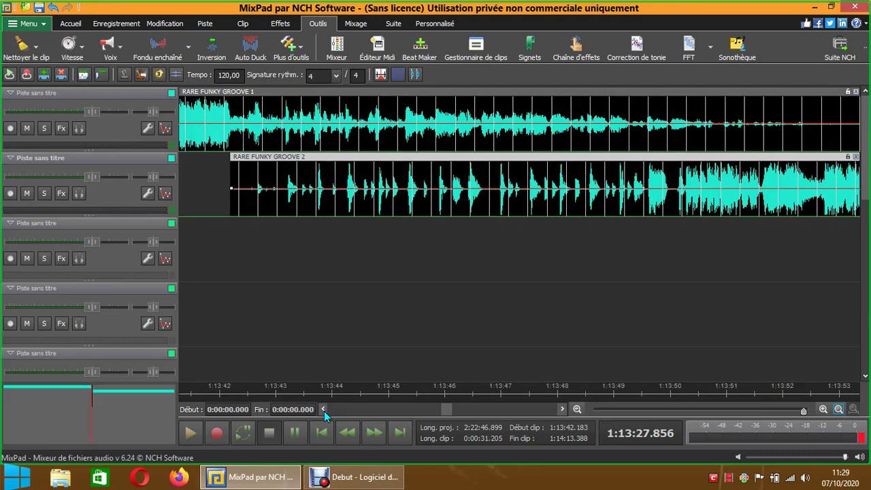
click(324, 409)
click(323, 410)
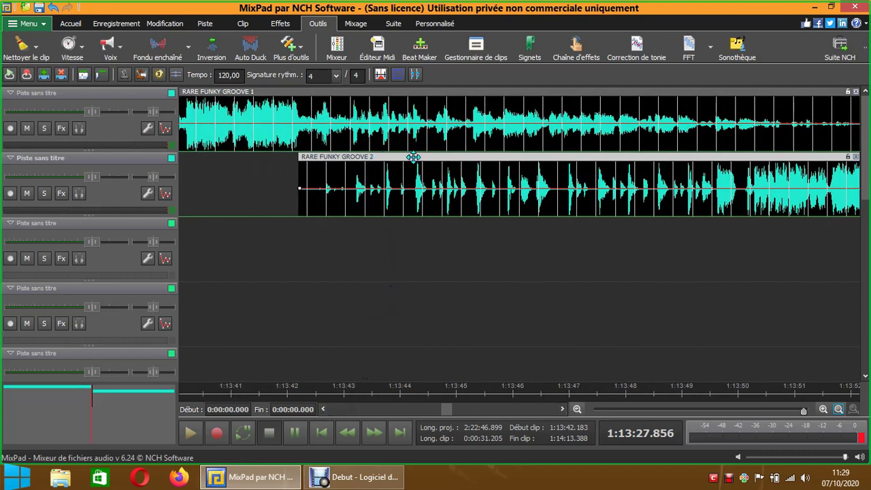
drag(412, 156, 410, 157)
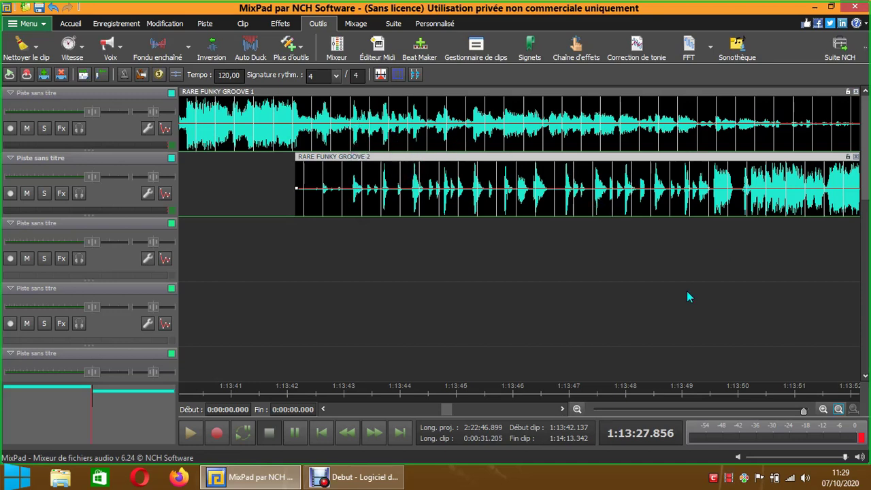
Step: Listen to the transition from RARE FUNKY GROOVE 1 into RARE FUNKY GROOVE 2, starting at about 1:13:40.576, and inspect the beat alignment up close
click(577, 409)
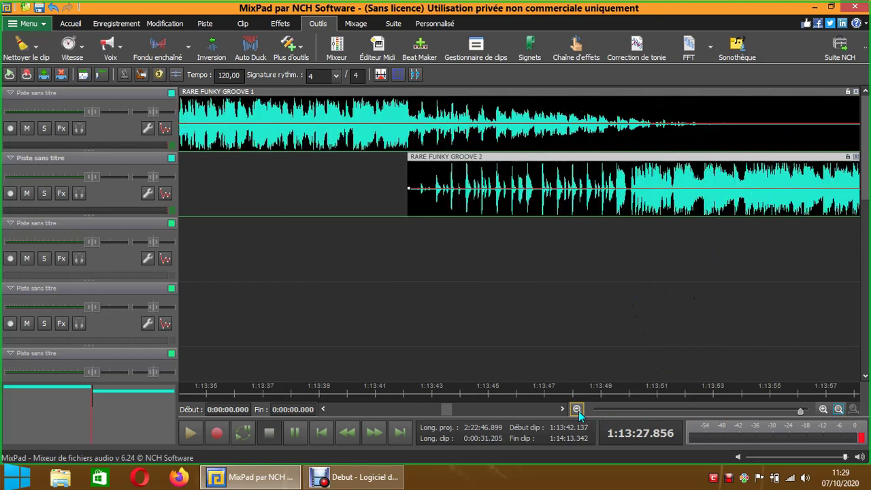
click(577, 409)
click(577, 409)
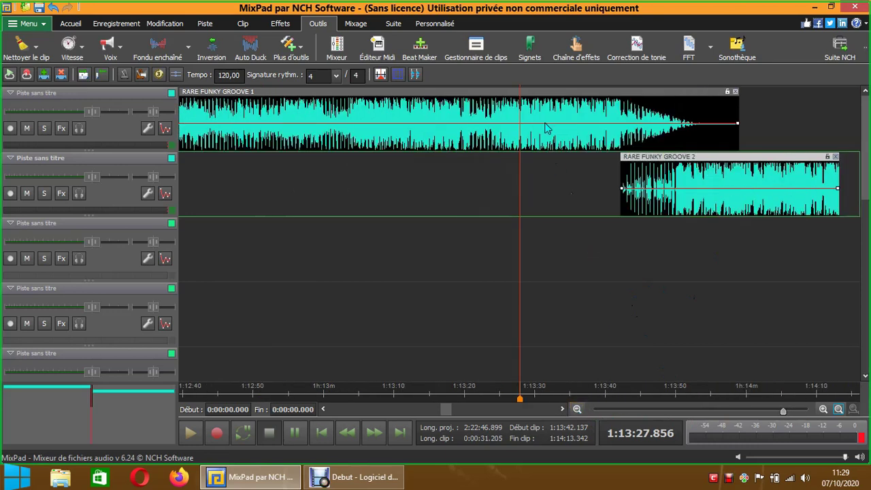
click(609, 191)
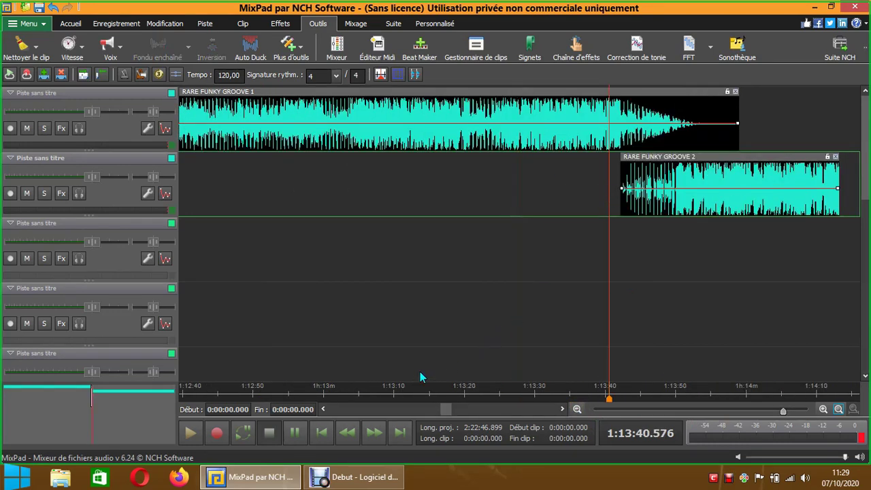
click(191, 434)
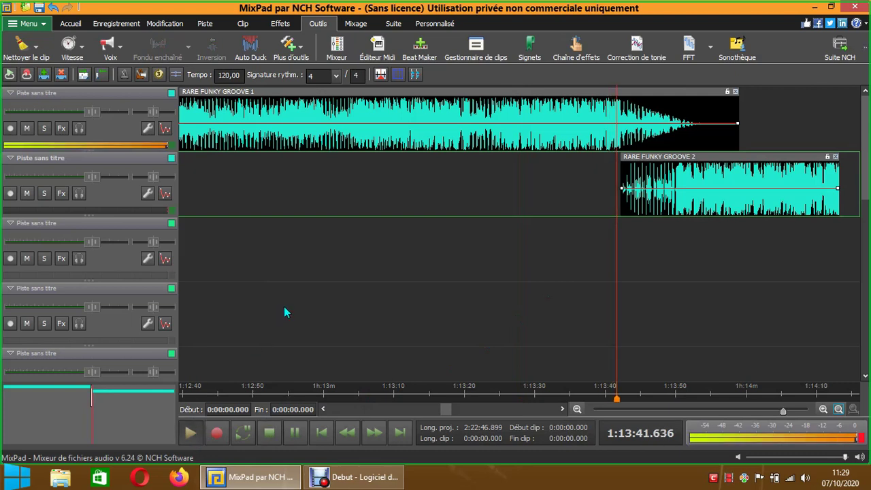
click(822, 409)
click(822, 408)
click(821, 409)
click(822, 409)
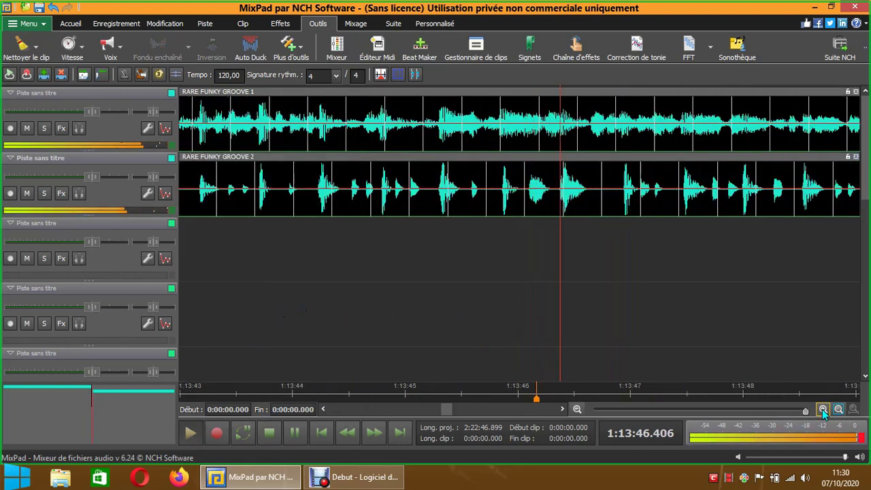
click(577, 409)
click(577, 409)
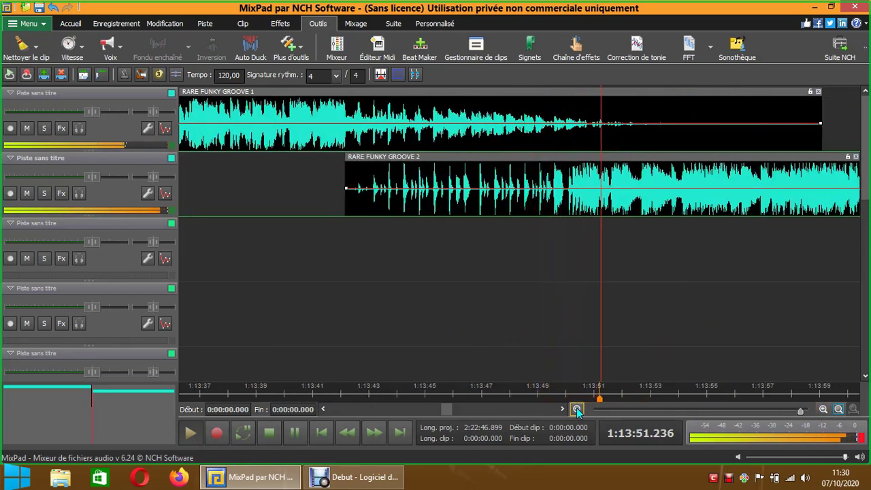
click(268, 433)
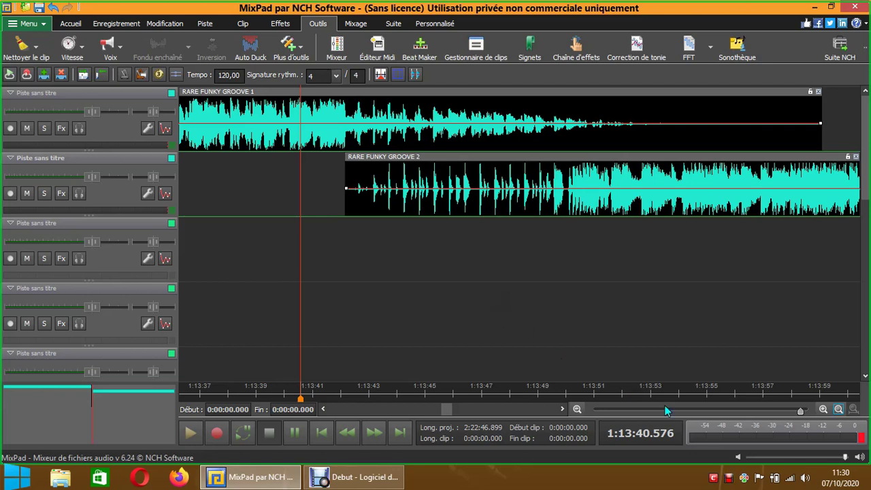
click(577, 409)
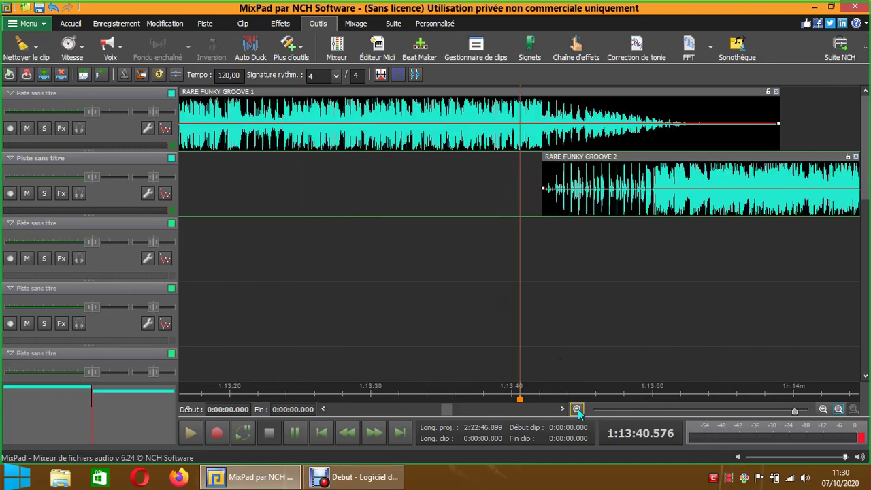
click(577, 409)
click(577, 408)
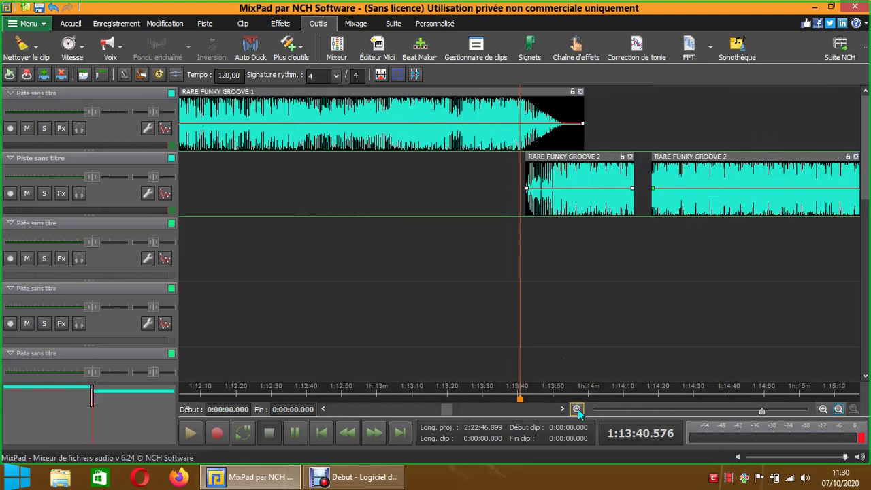
right_click(643, 181)
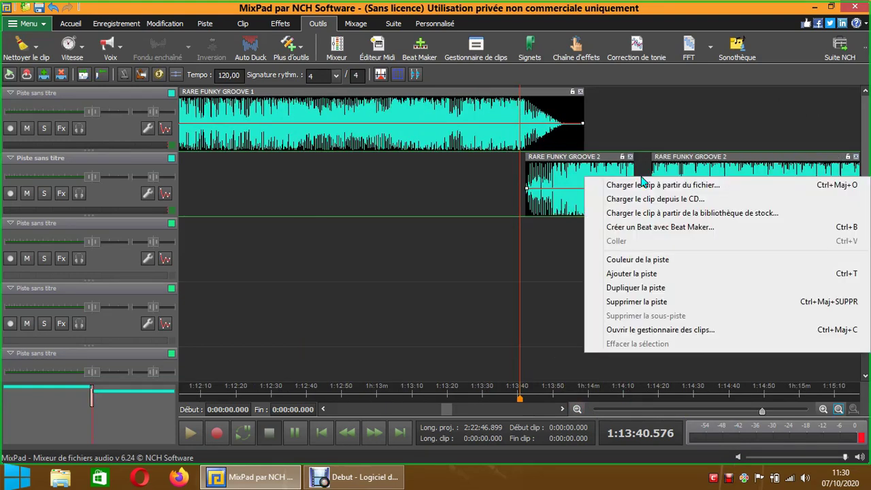
click(568, 250)
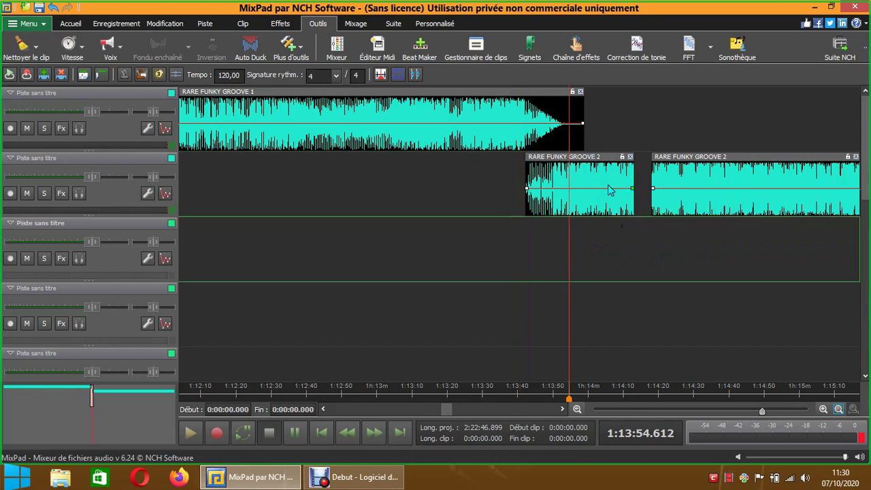
right_click(647, 187)
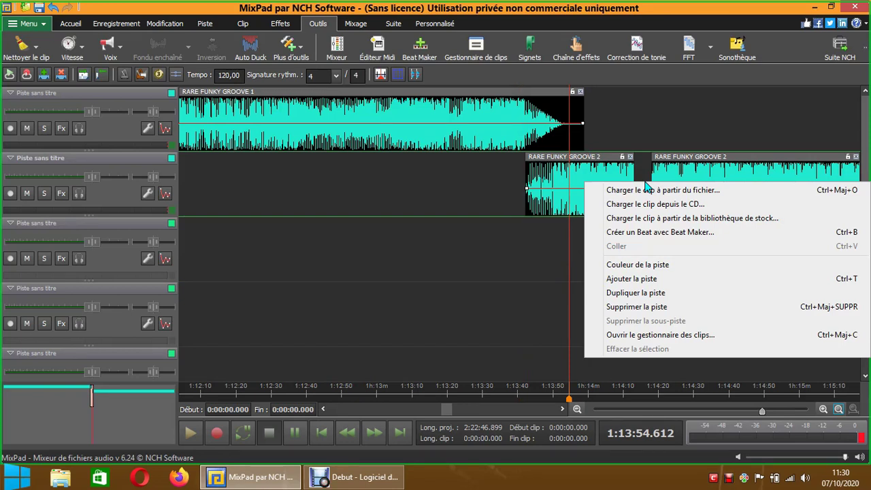
click(528, 247)
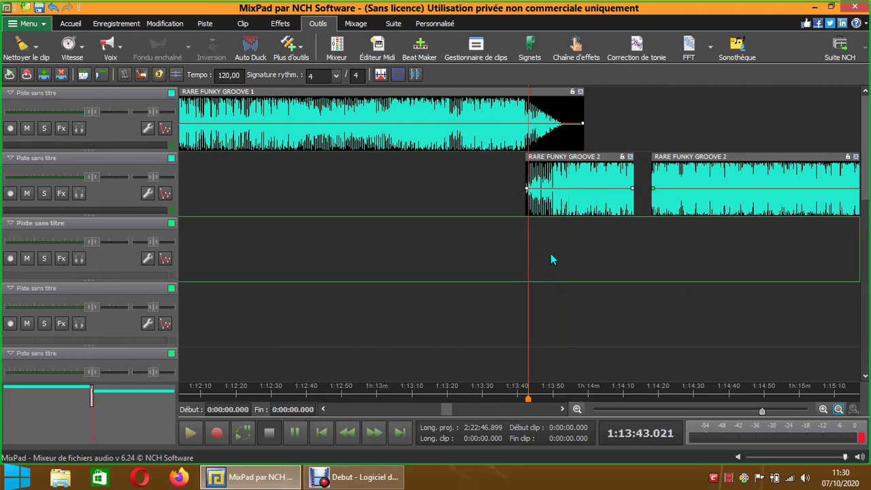
Step: Move the second part of RARE FUNKY GROOVE 2 earlier to start at 1:14:13.342, directly against the end of its opening section
click(822, 408)
click(822, 409)
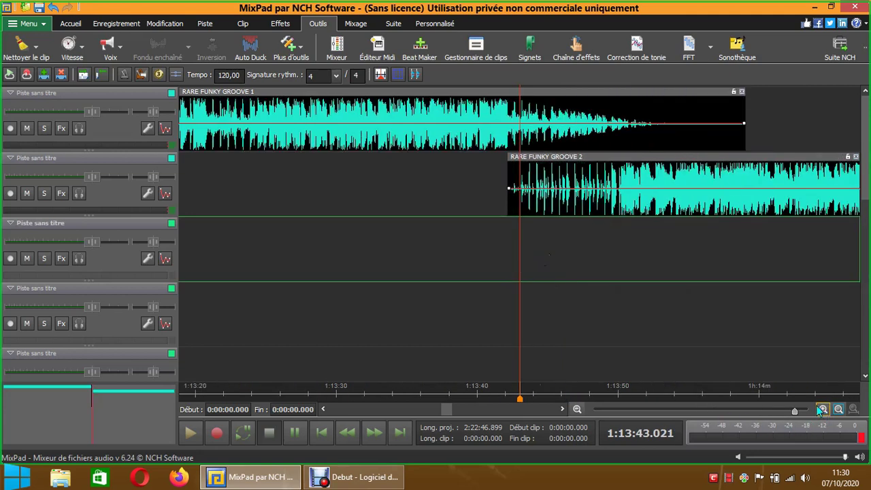
click(561, 410)
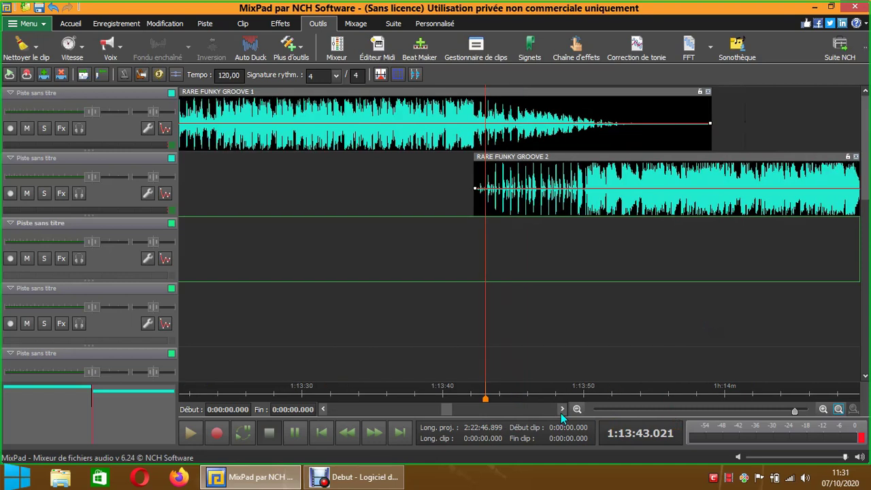
click(561, 410)
click(561, 410)
click(561, 410)
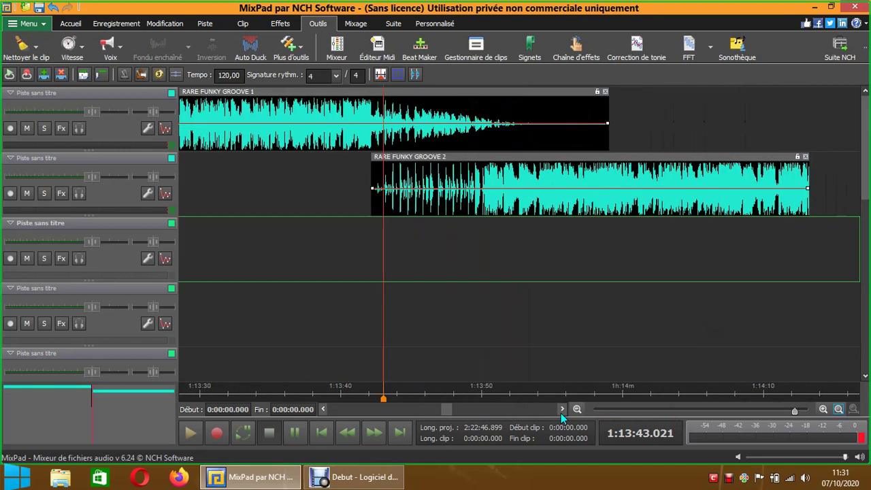
click(561, 410)
click(561, 410)
click(561, 410)
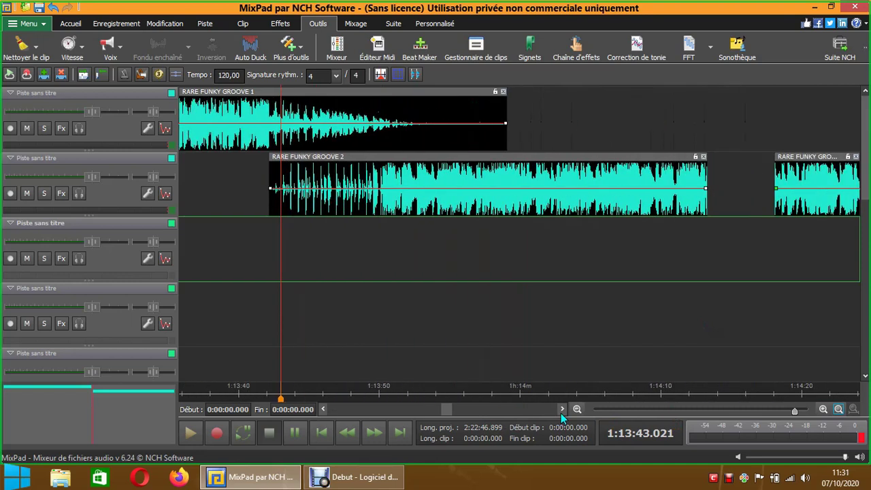
right_click(733, 177)
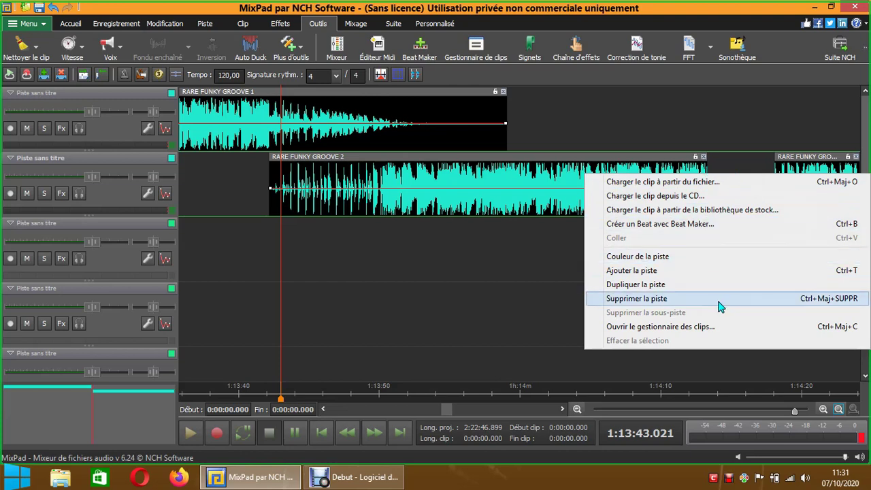
click(560, 278)
right_click(786, 159)
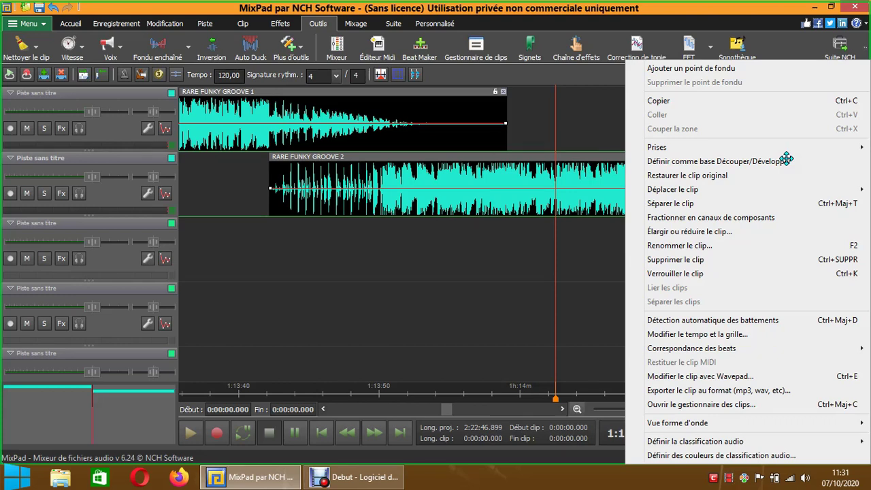
click(602, 264)
drag(820, 156, 754, 156)
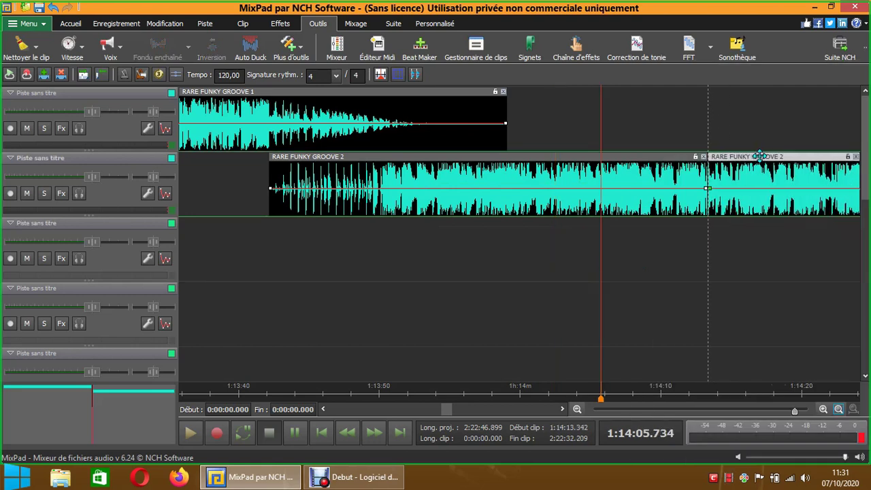
mouse_move(765, 156)
mouse_down()
mouse_move(780, 157)
mouse_move(749, 156)
mouse_up()
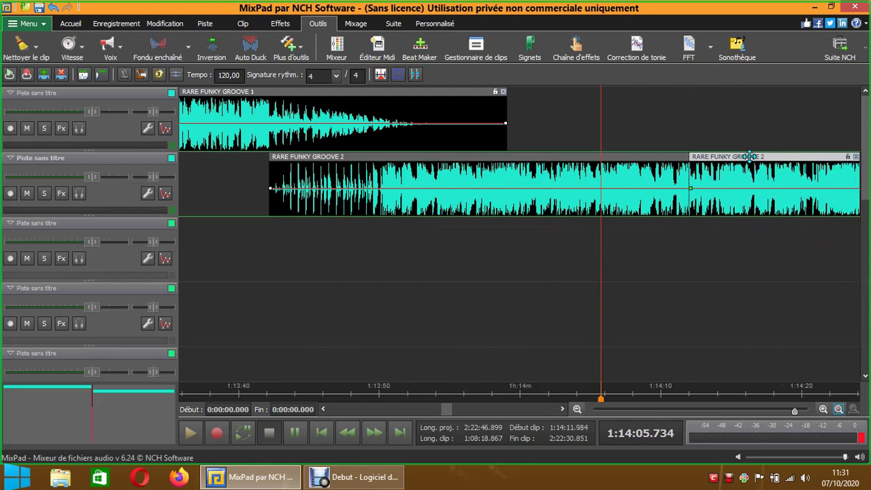
mouse_move(747, 156)
mouse_down()
mouse_move(789, 157)
mouse_move(745, 156)
mouse_up()
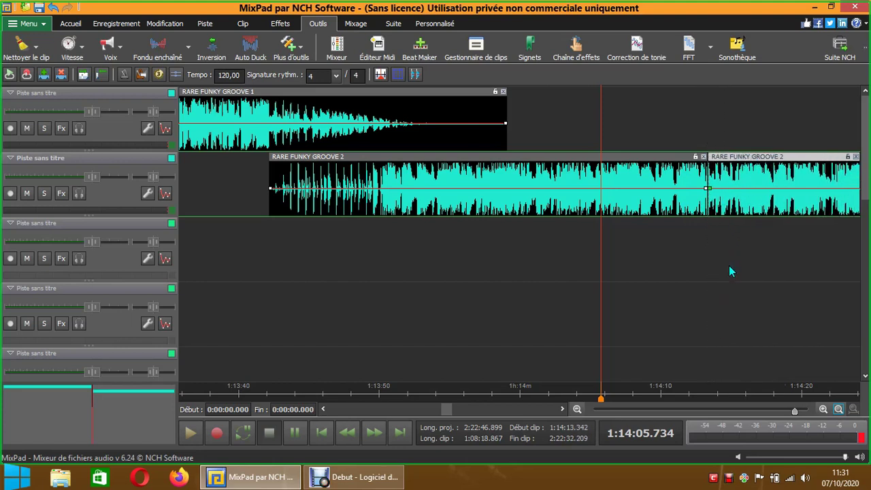
Step: Listen to the join between the two parts of RARE FUNKY GROOVE 2, starting at about 1:14:11.891
click(687, 131)
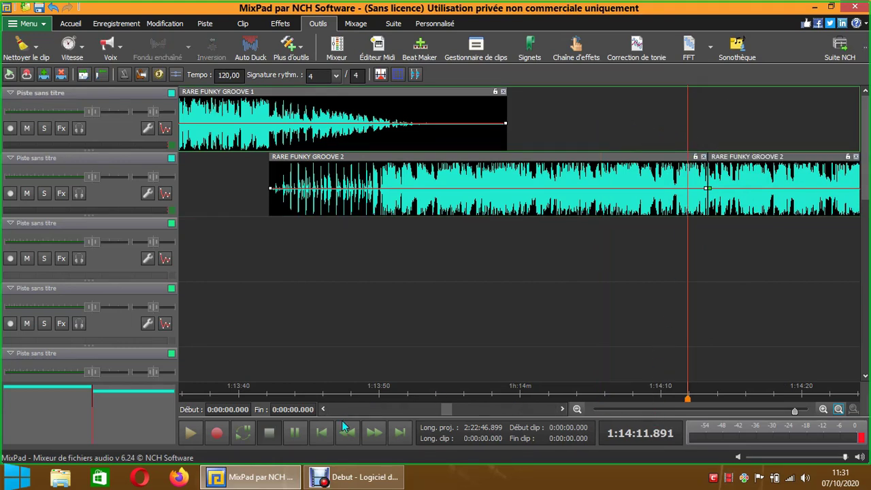
click(193, 439)
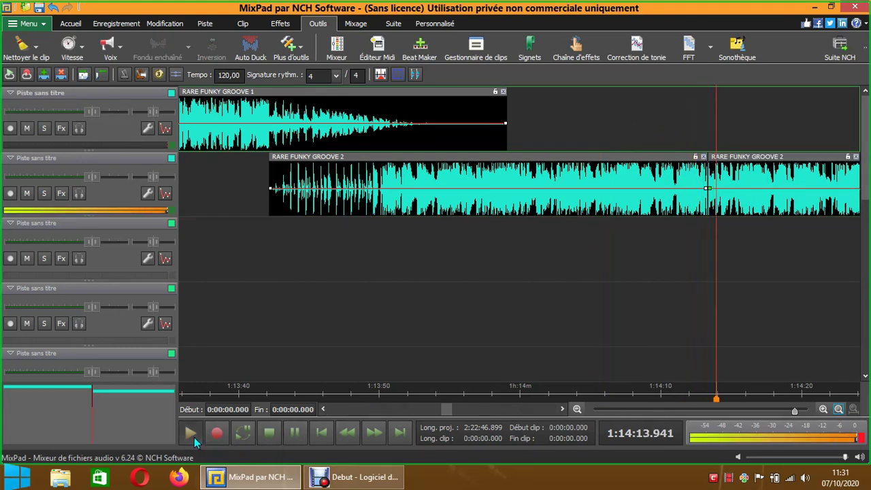
click(265, 437)
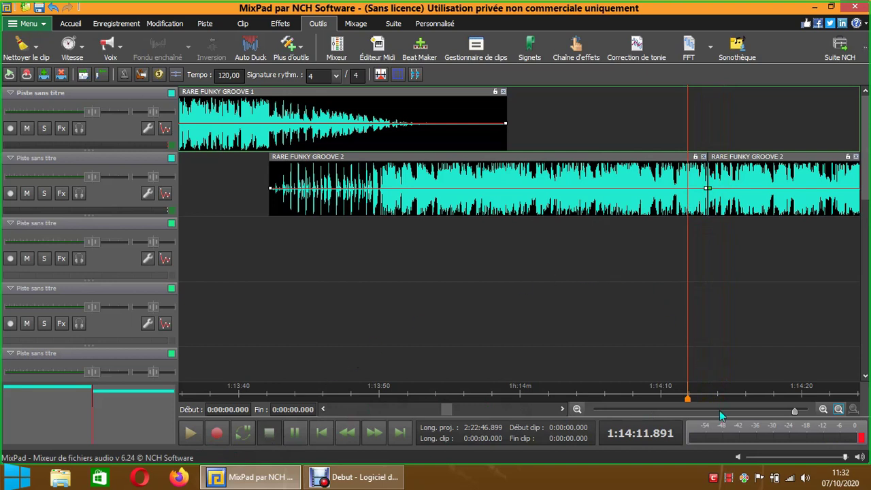
Step: Examine the overlap between RARE FUNKY GROOVE 1 and RARE FUNKY GROOVE 2 and the join between the second clip's parts at several magnifications
click(576, 409)
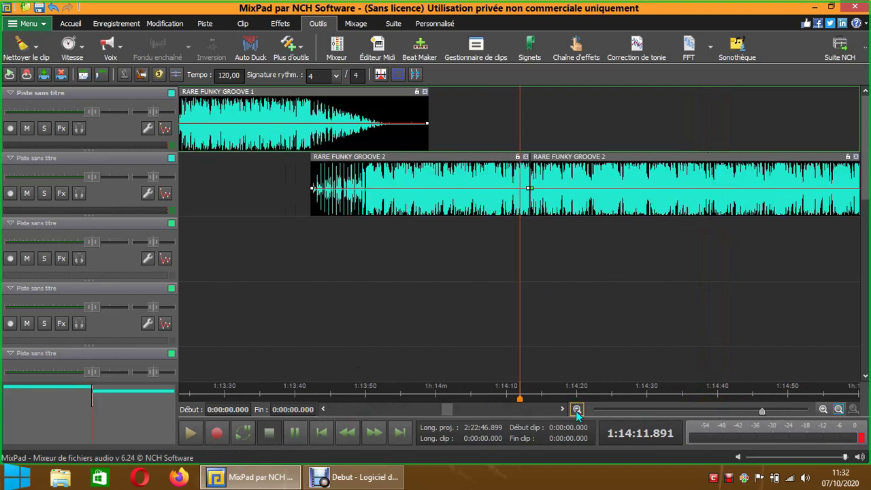
click(576, 409)
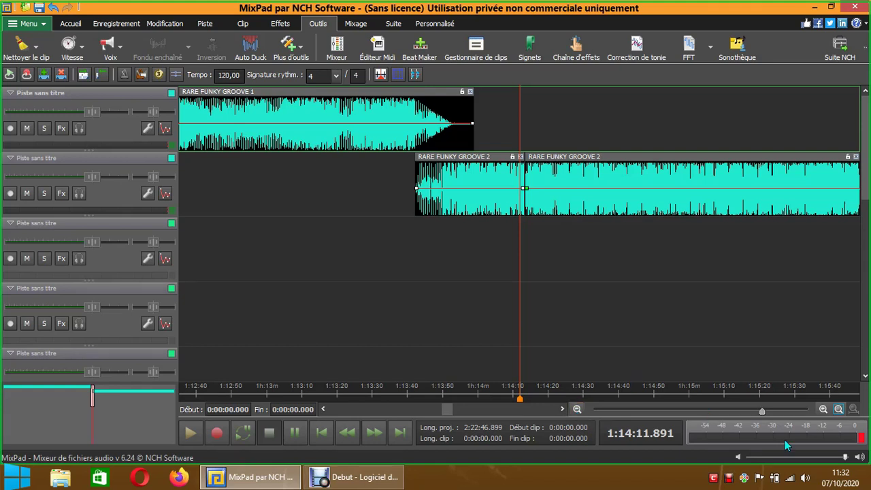
click(824, 409)
click(824, 409)
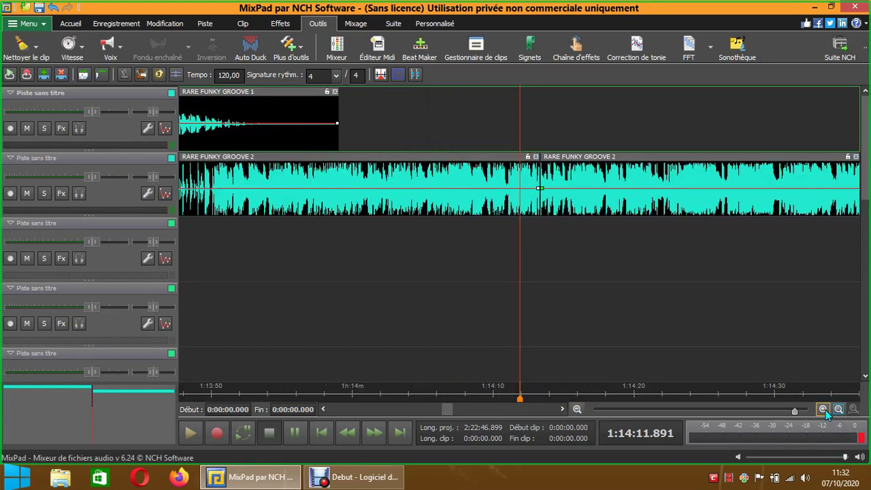
click(323, 410)
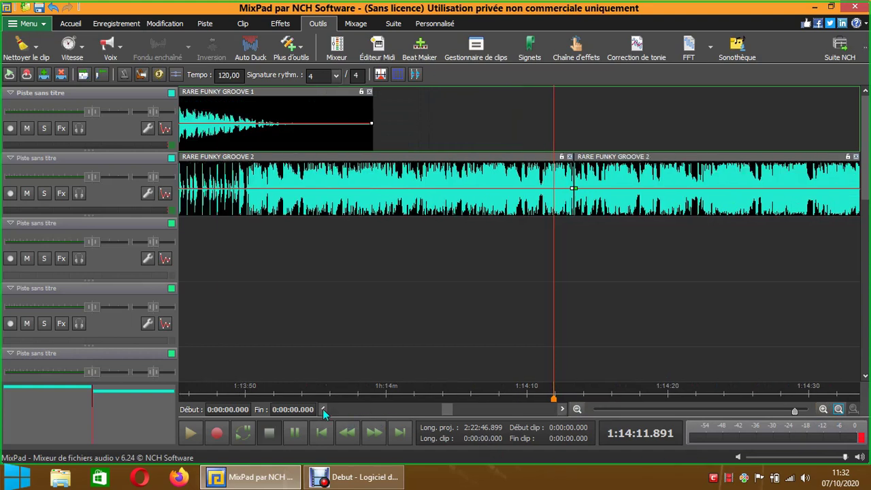
click(322, 409)
click(323, 409)
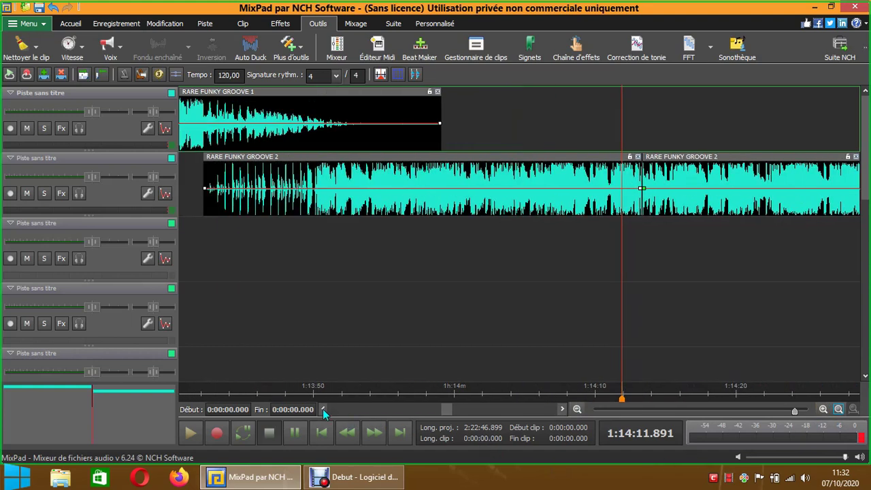
click(322, 408)
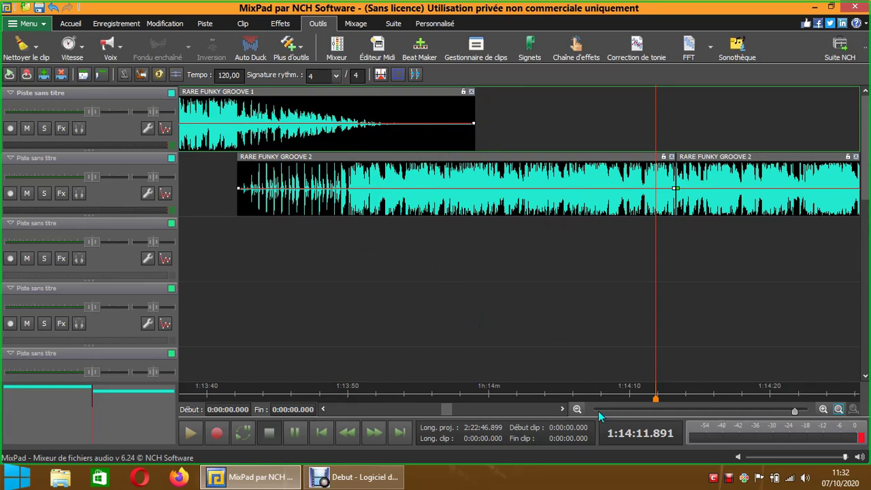
click(576, 408)
click(576, 408)
click(577, 408)
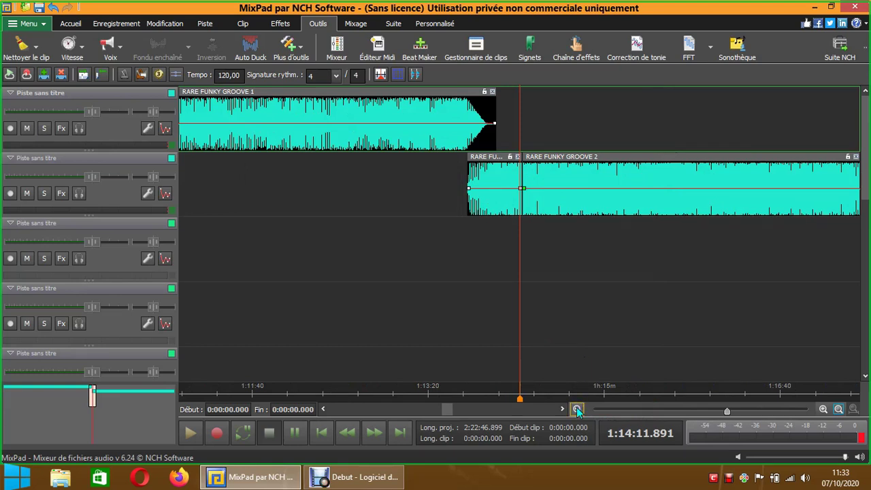
click(822, 409)
click(822, 410)
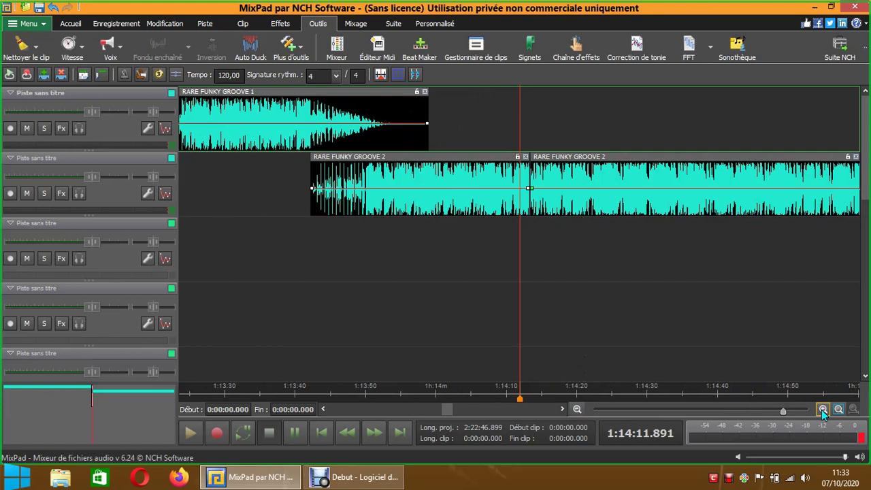
click(822, 409)
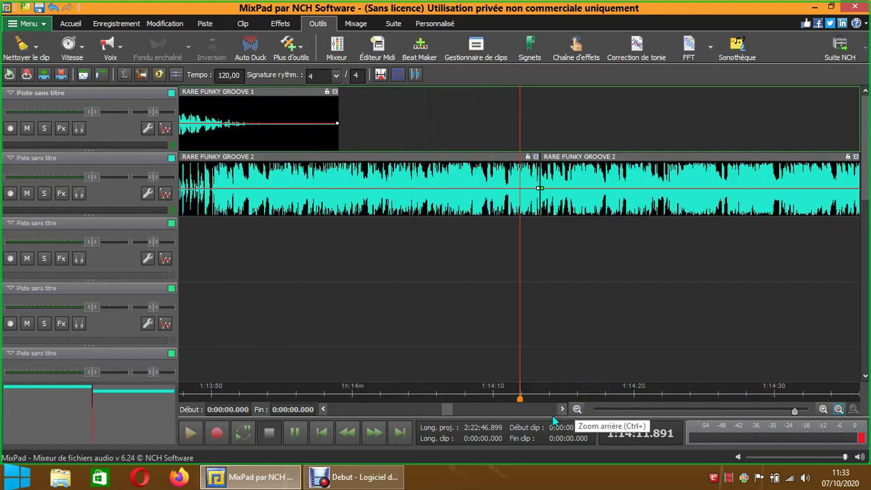
click(322, 409)
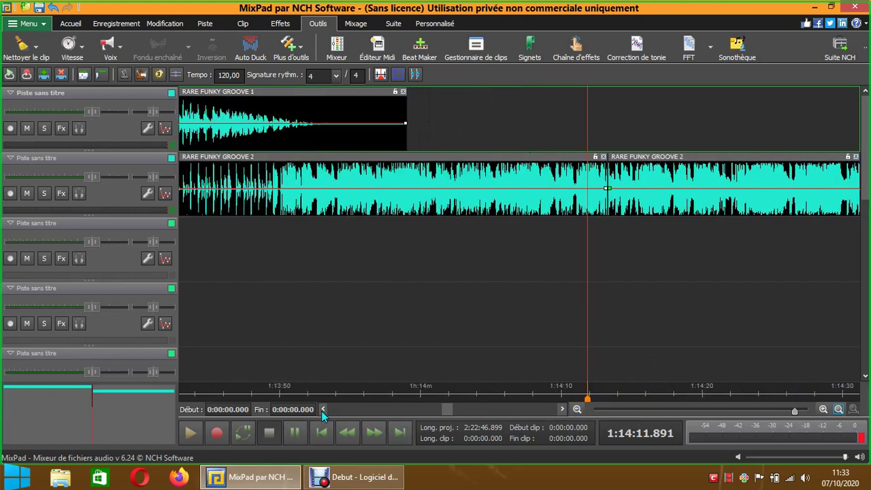
Step: Shift the opening of RARE FUNKY GROOVE 2 to start at 1:13:39.421 and move its remaining part down to the third track at 1:14:13.976
click(322, 409)
click(322, 409)
click(322, 410)
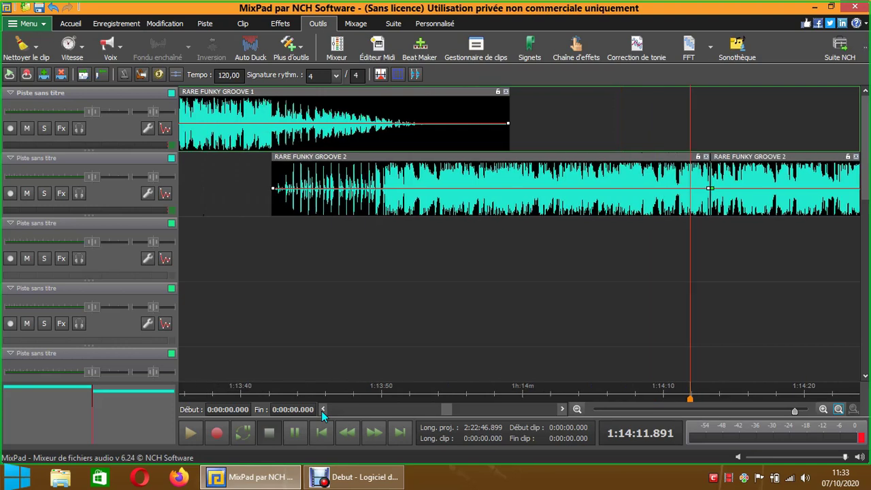
click(577, 409)
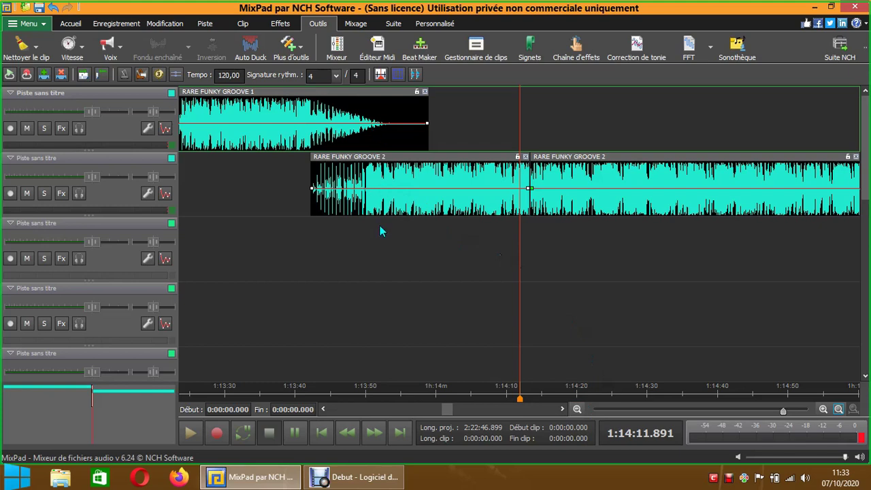
click(324, 409)
click(324, 409)
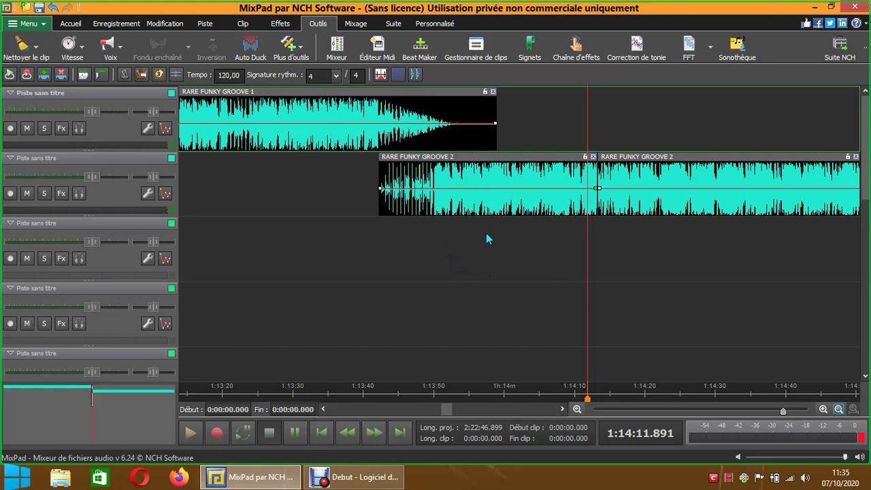
drag(474, 157, 456, 157)
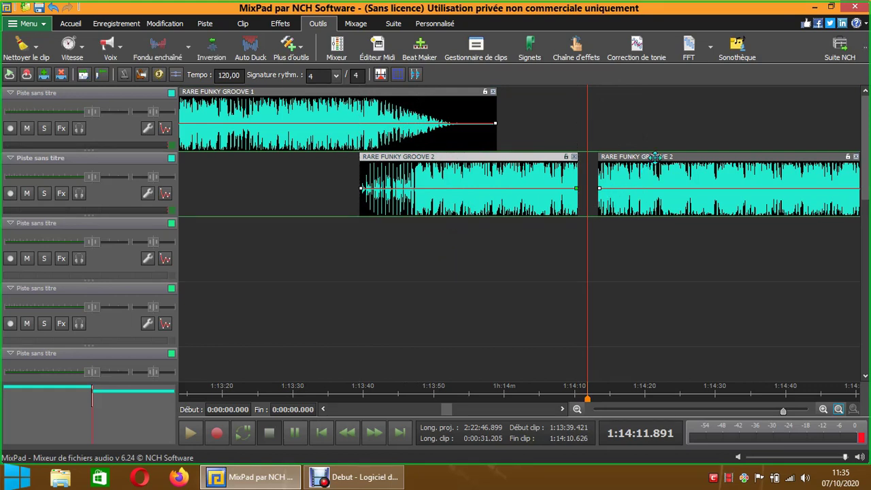
drag(662, 158, 665, 223)
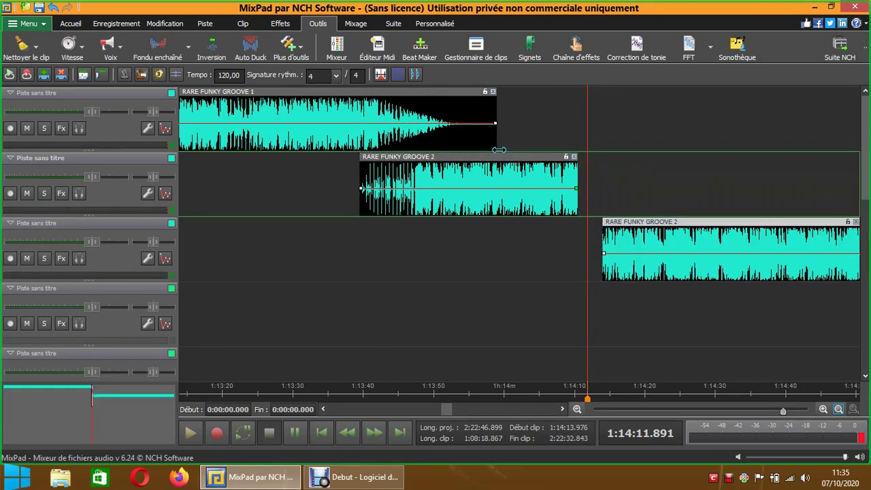
Step: Move the opening section of RARE FUNKY GROOVE 2 later to start at 1:13:52.256, under the tail of RARE FUNKY GROOVE 1's fade-out
drag(483, 157, 558, 156)
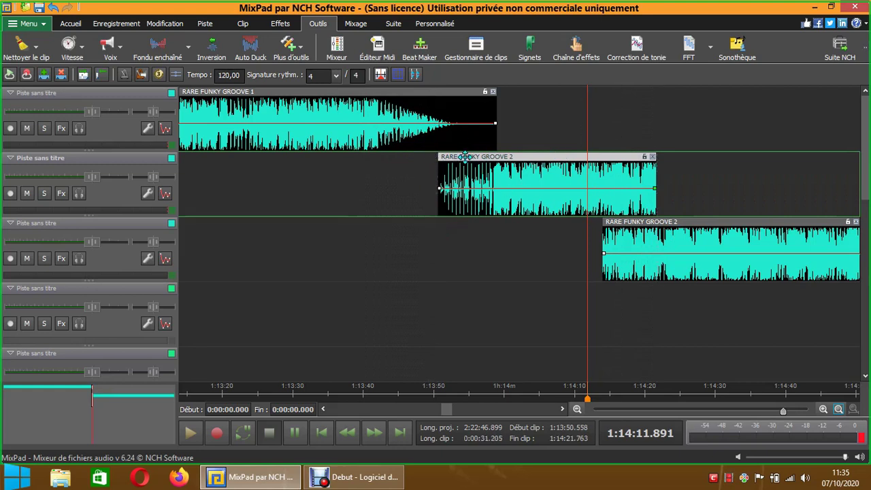
drag(465, 157, 484, 157)
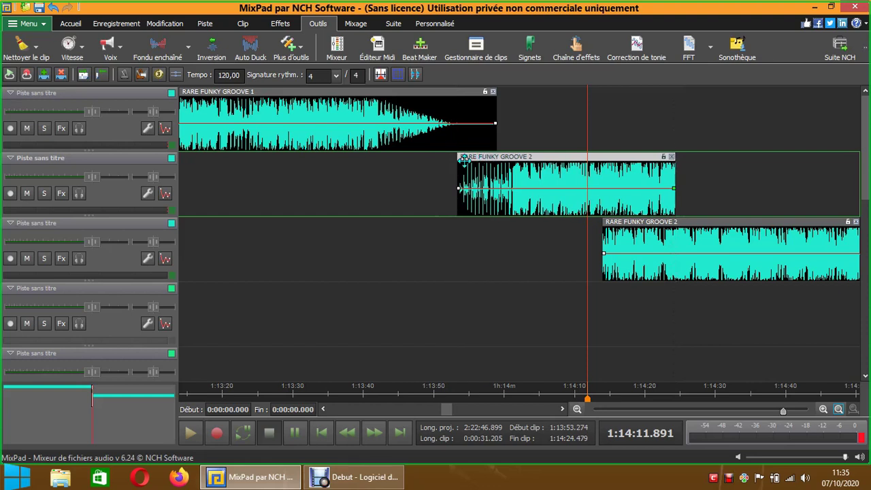
drag(466, 156, 468, 157)
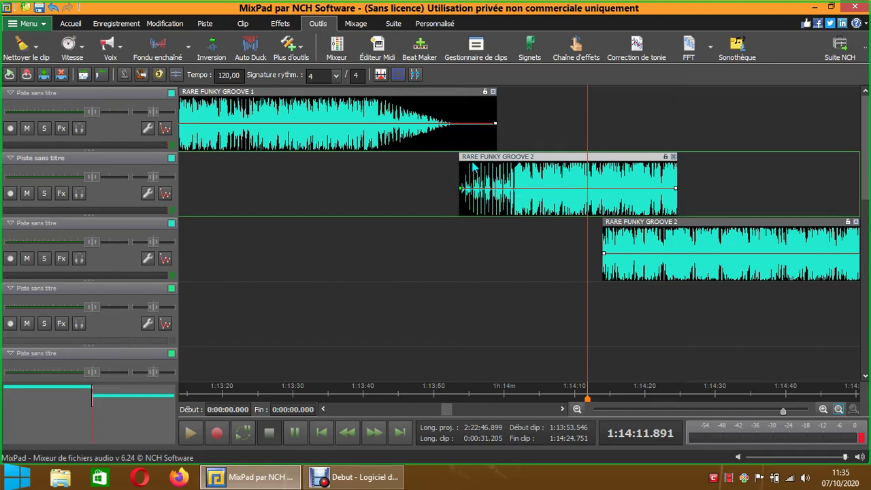
drag(482, 157, 474, 156)
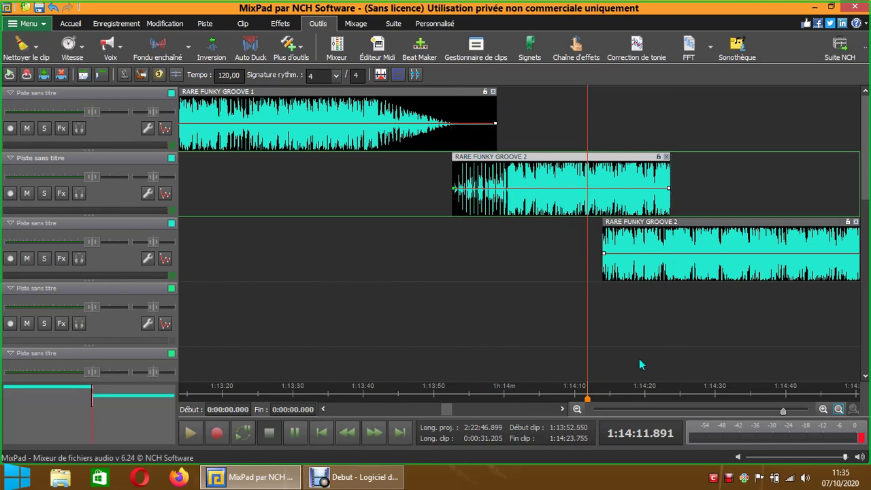
click(821, 410)
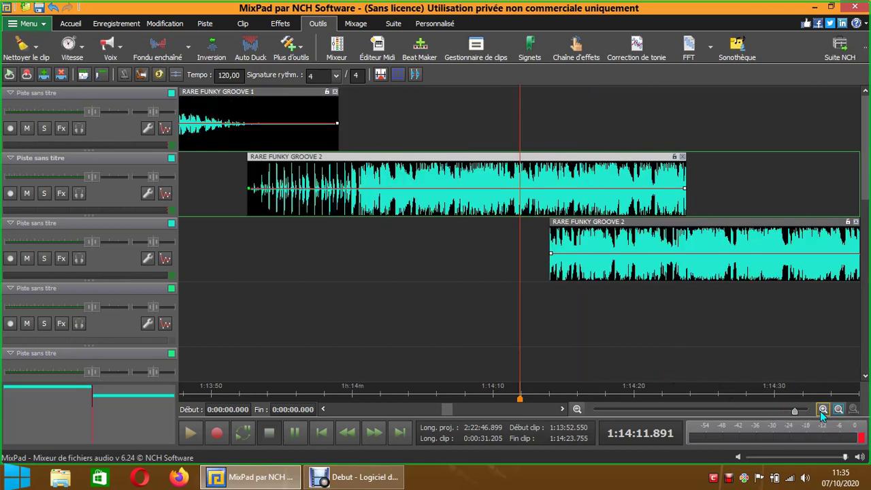
click(324, 409)
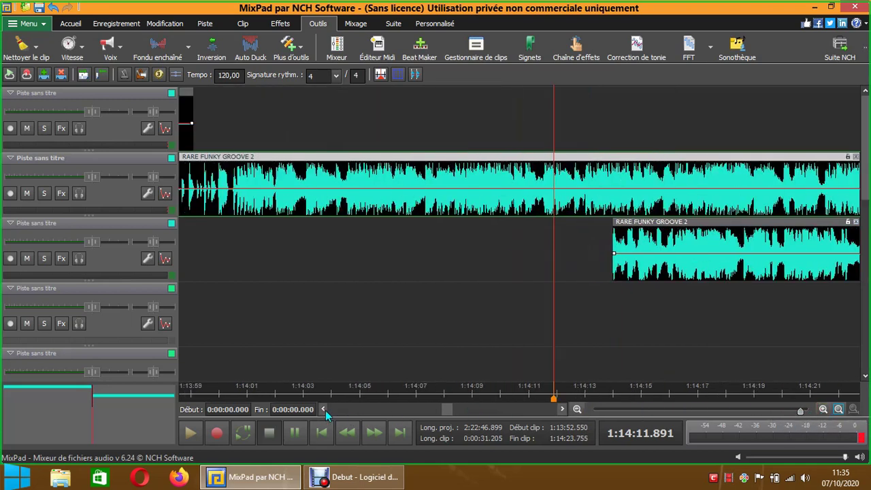
drag(324, 409, 324, 409)
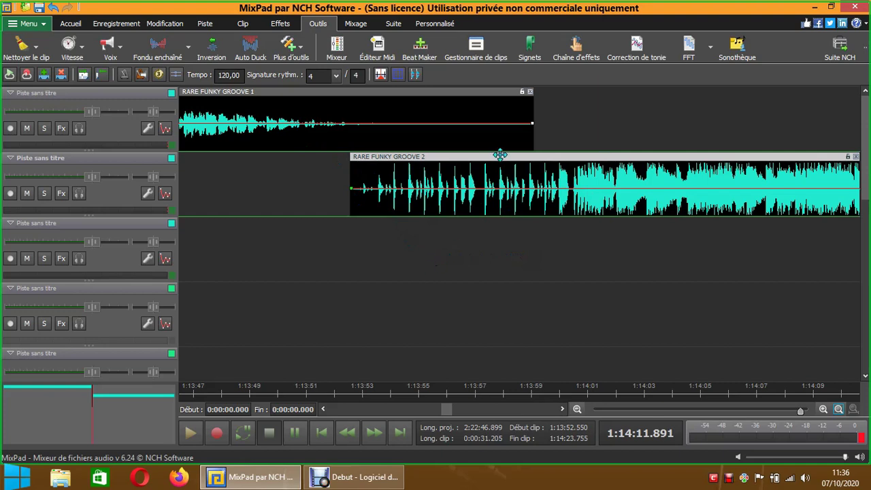
mouse_move(497, 152)
mouse_down()
mouse_move(515, 154)
mouse_move(491, 158)
mouse_up()
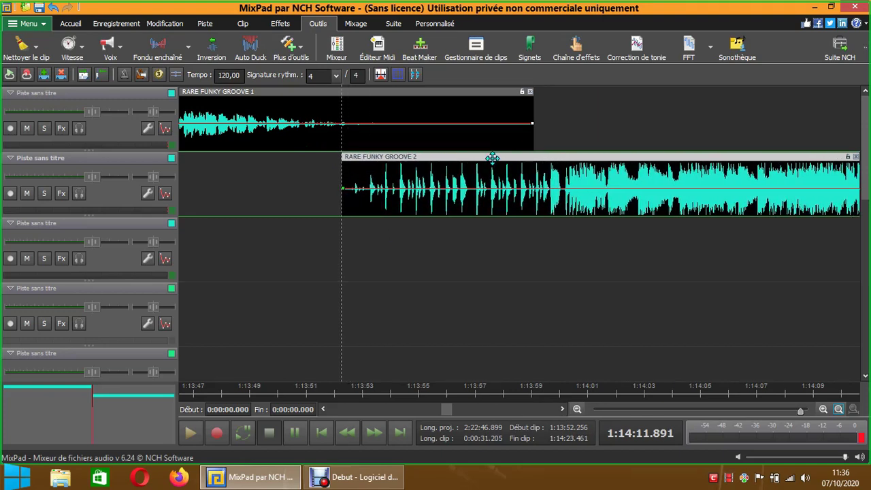
Step: Move the remaining part of RARE FUNKY GROOVE 2 back to the second track, starting at 1:14:23.461 directly against the end of the opening
click(576, 408)
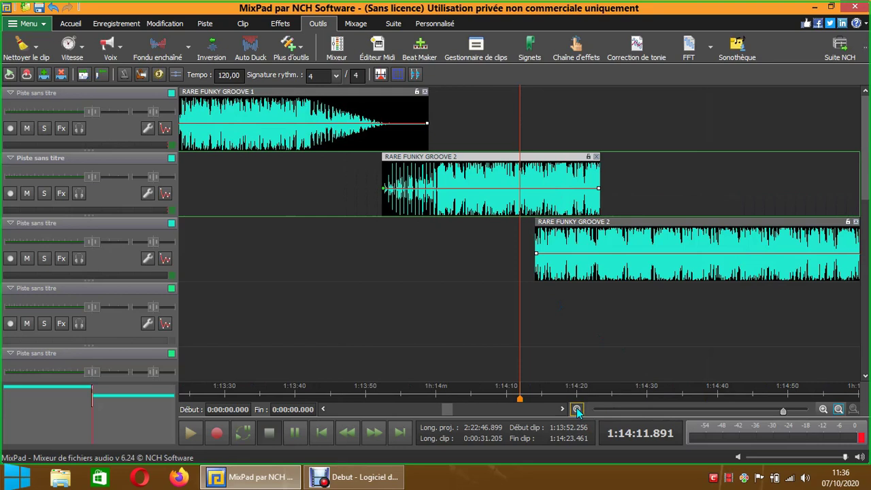
click(576, 408)
drag(608, 221, 642, 177)
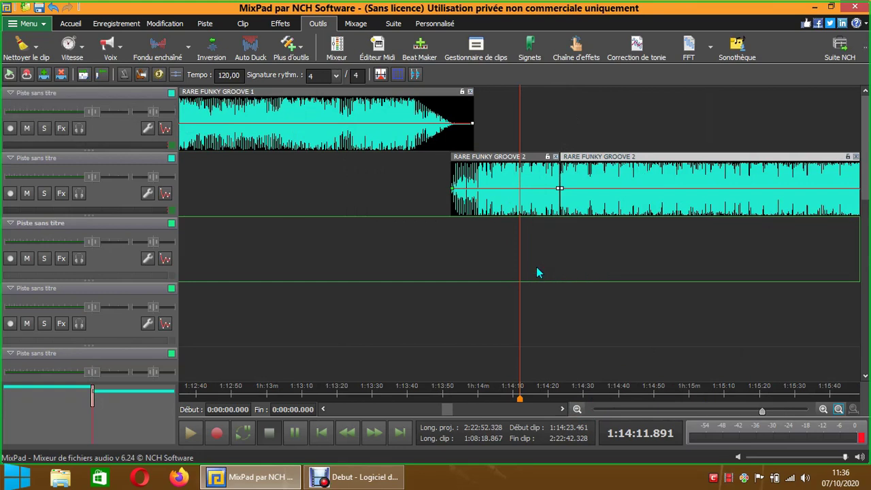
Step: Add a Flanger effect with the Moyen preset to the second track holding RARE FUNKY GROOVE 2
click(504, 156)
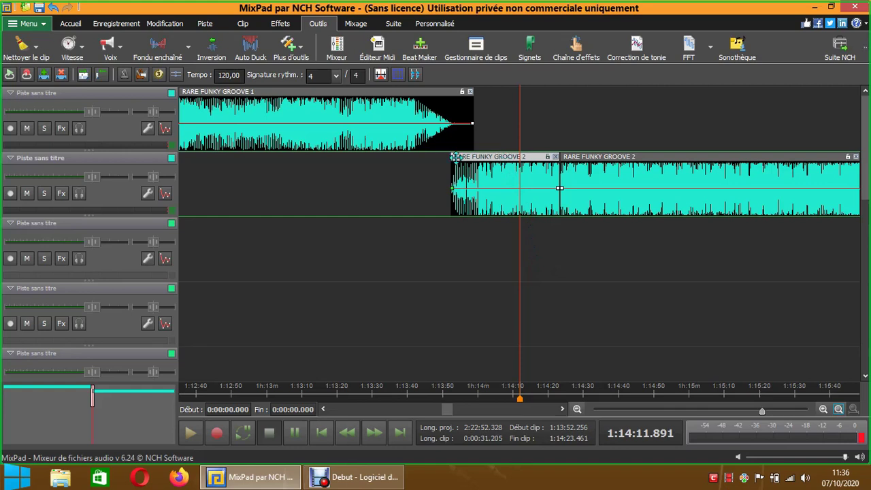
click(281, 24)
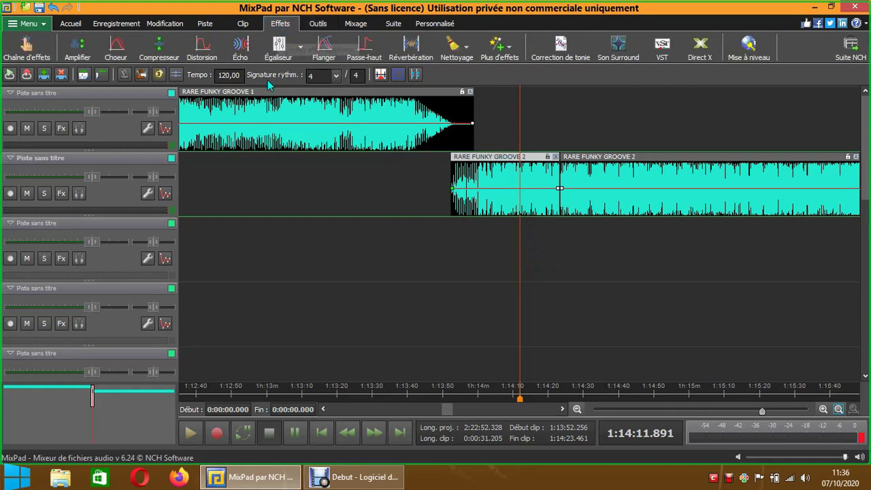
click(325, 57)
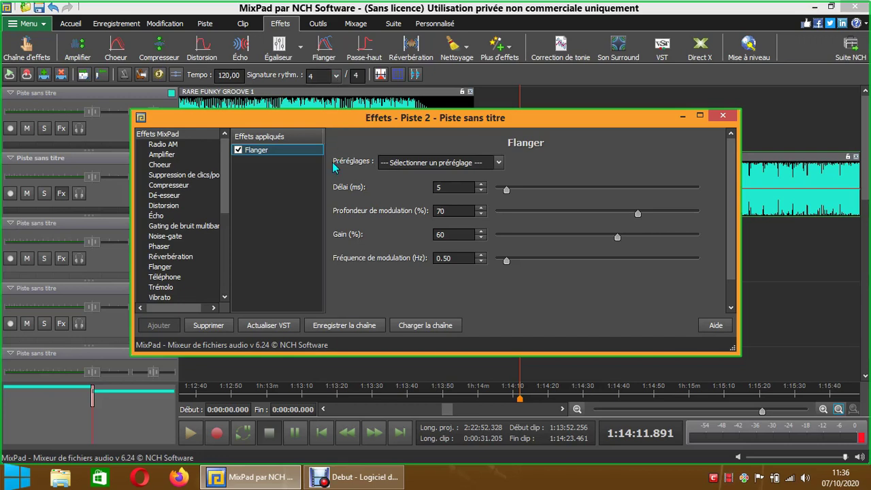
scroll(729, 279, down, 1)
scroll(729, 286, down, 2)
scroll(731, 272, up, 3)
click(500, 163)
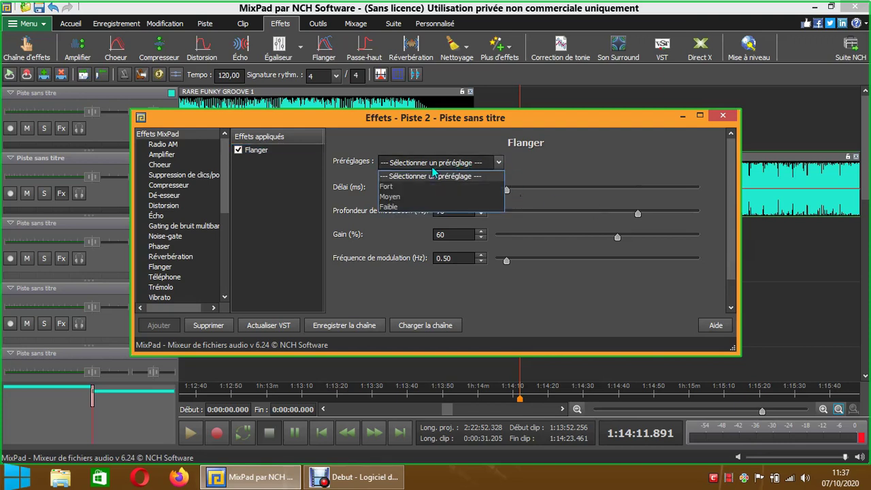
click(415, 196)
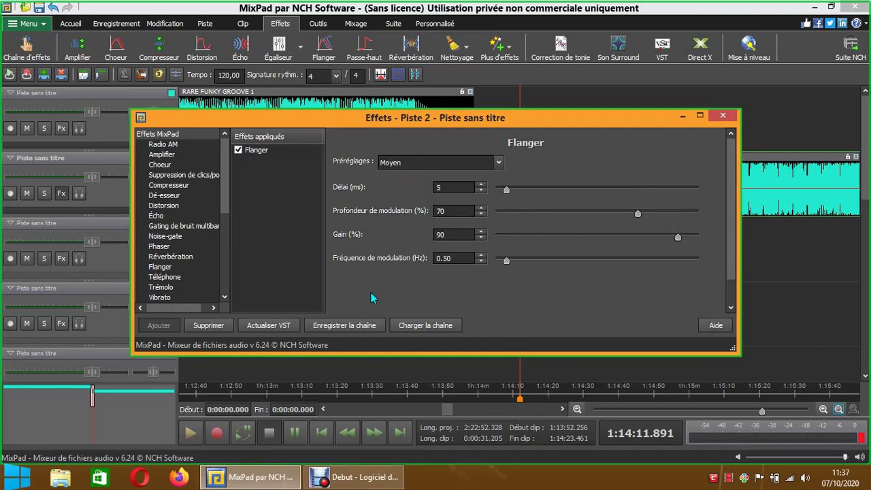
click(722, 117)
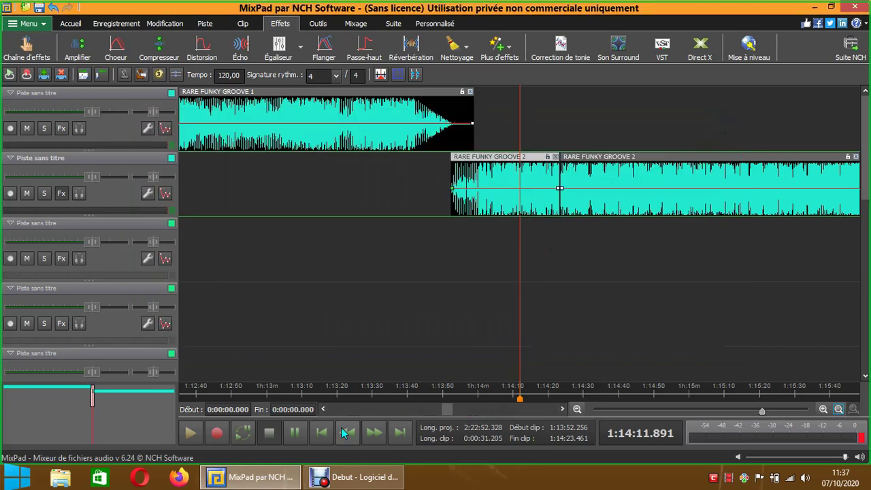
Step: Listen to RARE FUNKY GROOVE 2 with the Flanger applied, starting at 1:14:11.891
click(191, 433)
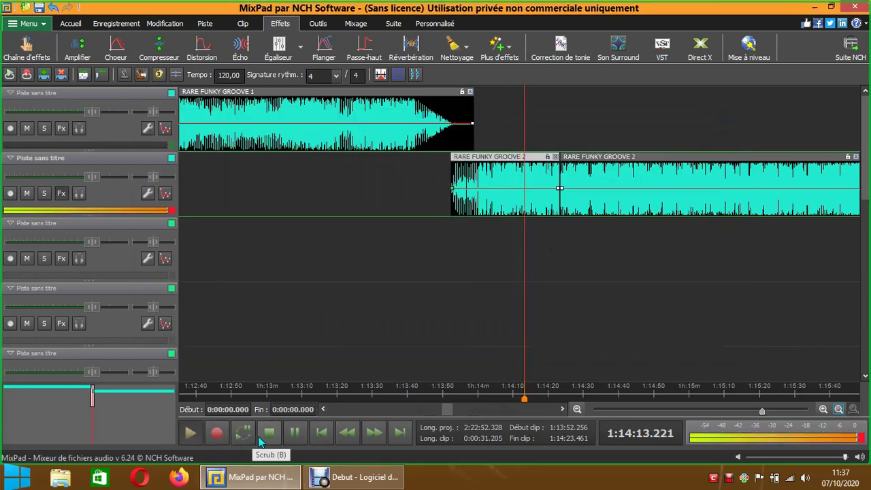
click(269, 435)
click(193, 435)
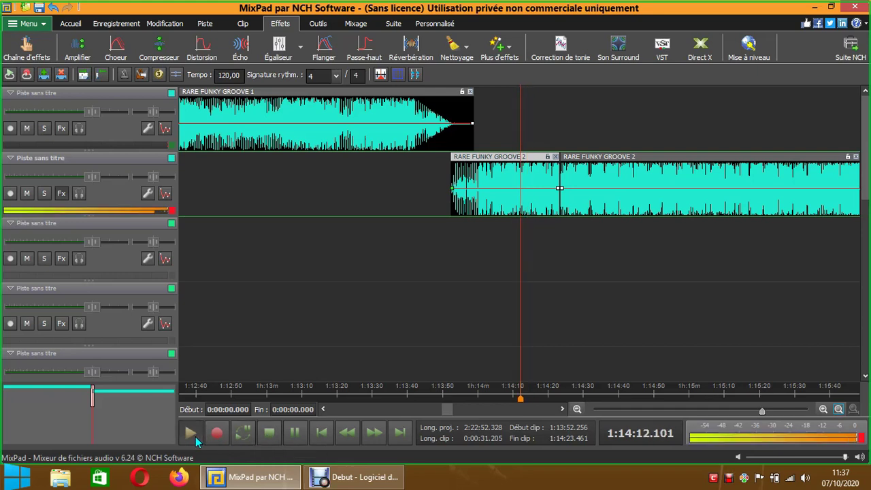
click(268, 435)
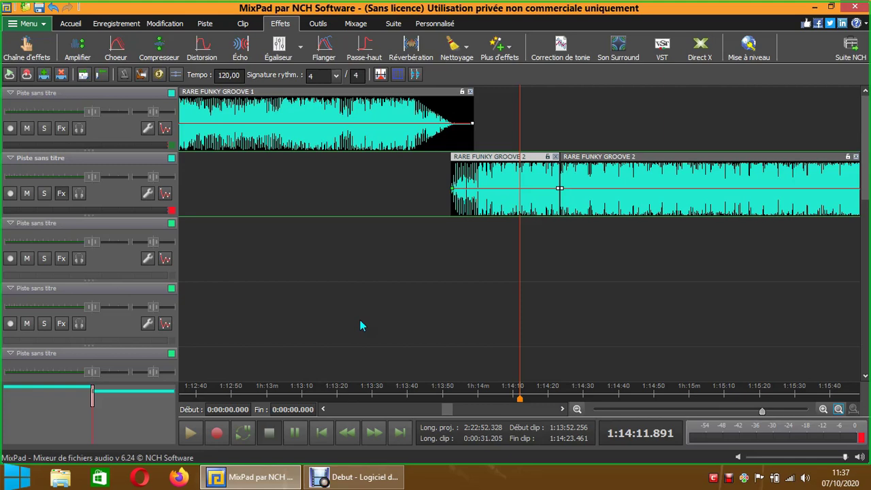
Step: Disable every Flanger in the second track's applied effects
right_click(483, 156)
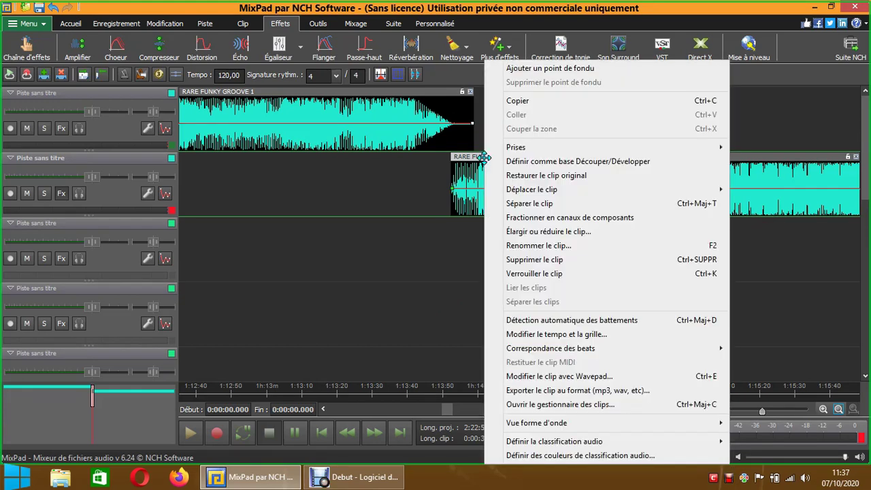
click(354, 160)
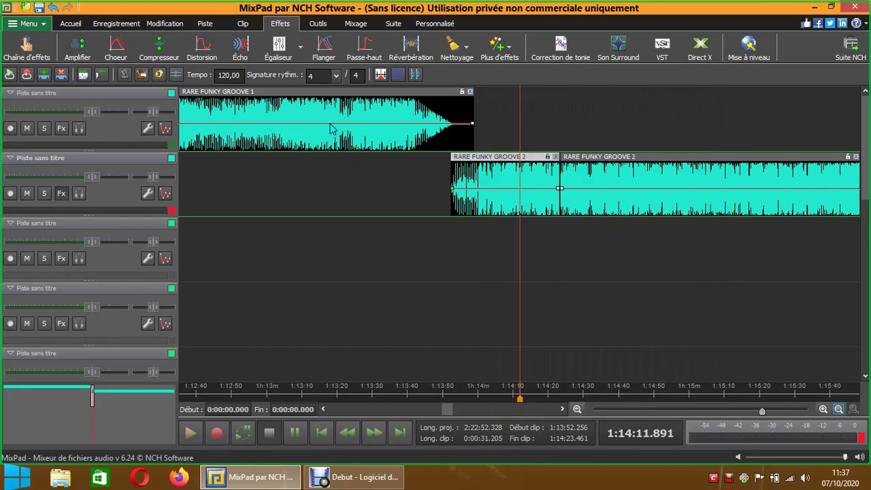
click(323, 59)
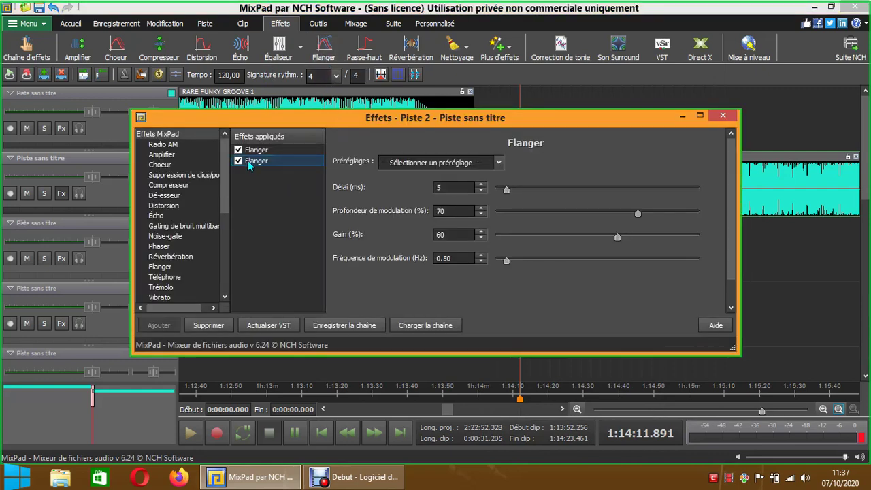
click(238, 160)
click(238, 149)
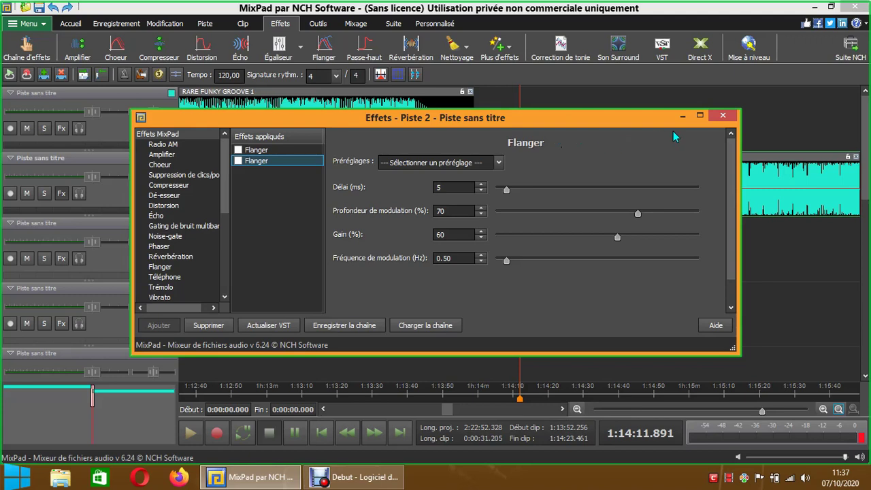
click(716, 117)
Step: Listen to RARE FUNKY GROOVE 2 again from 1:14:06.911 to check the sound of the second track
click(502, 135)
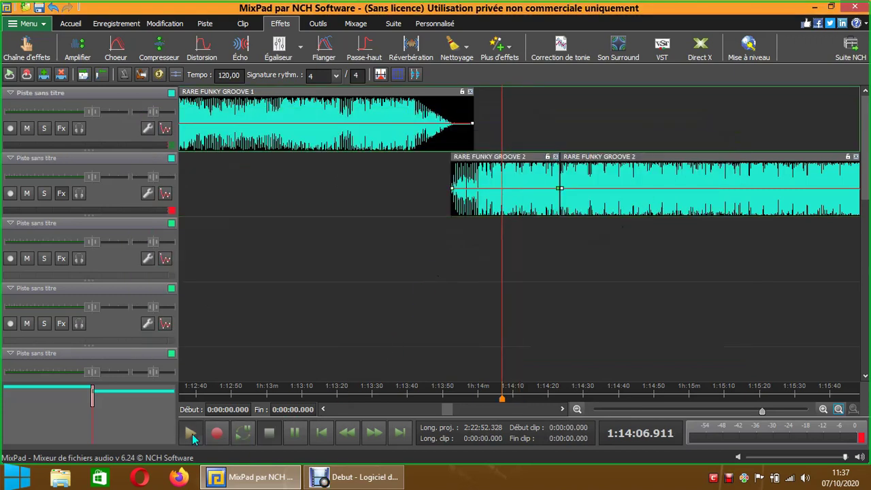
click(190, 433)
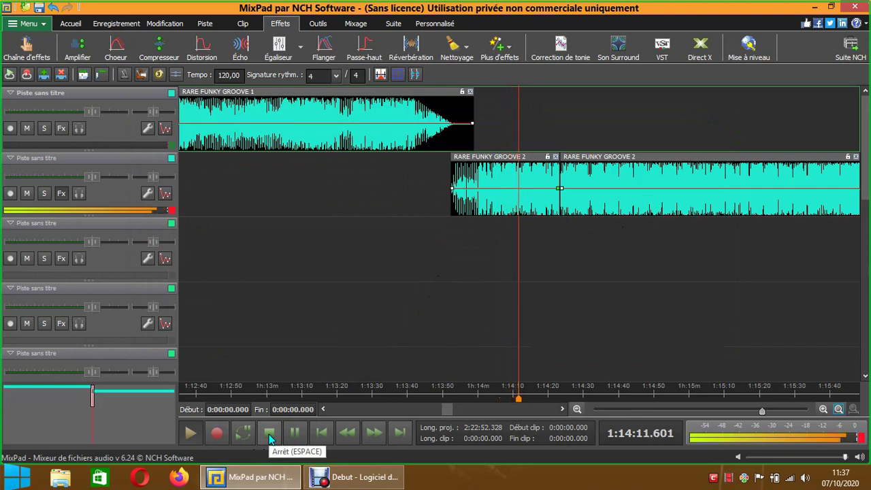
click(269, 435)
Step: Remove the duplicate Flangers from the second track's applied effects, keeping only one enabled Flanger
click(485, 157)
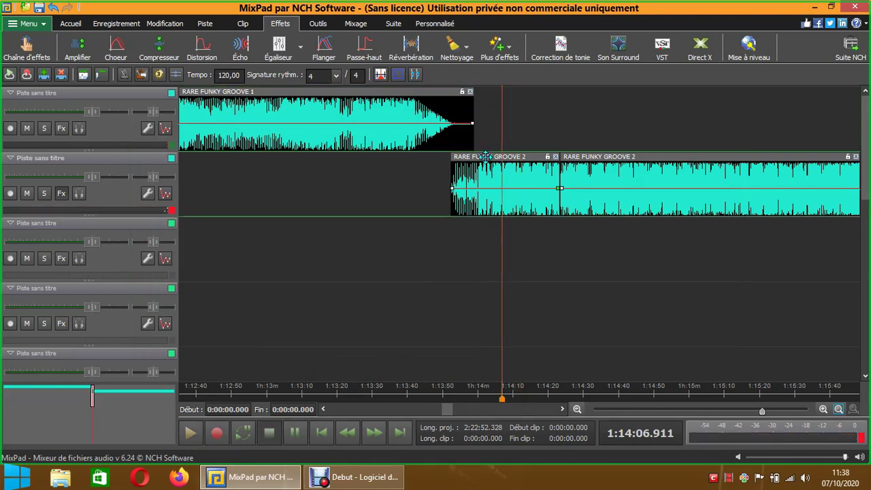
click(328, 60)
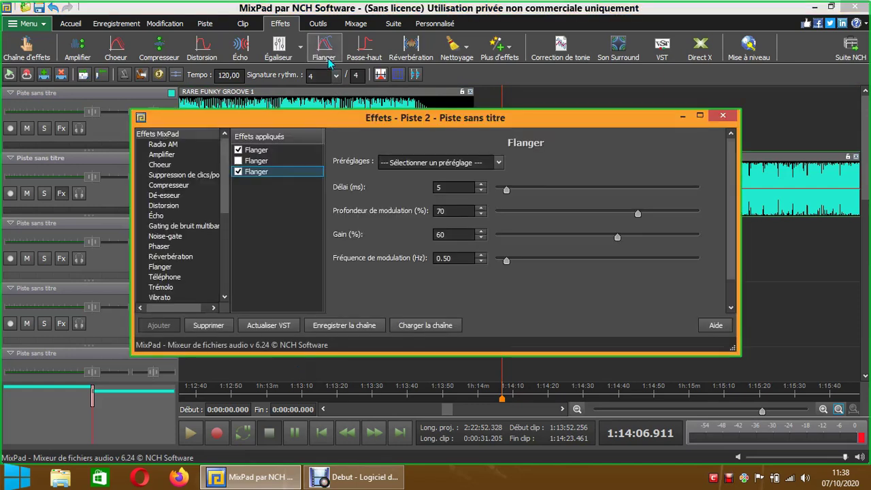
click(238, 171)
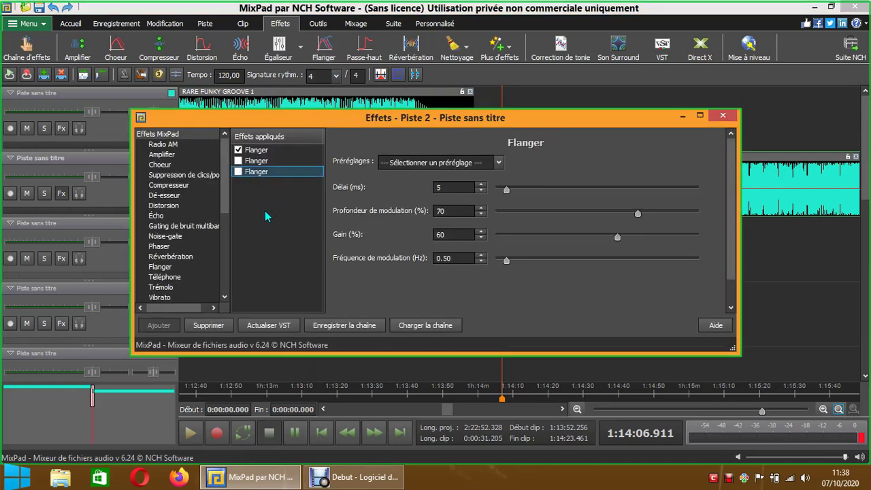
click(239, 150)
click(243, 154)
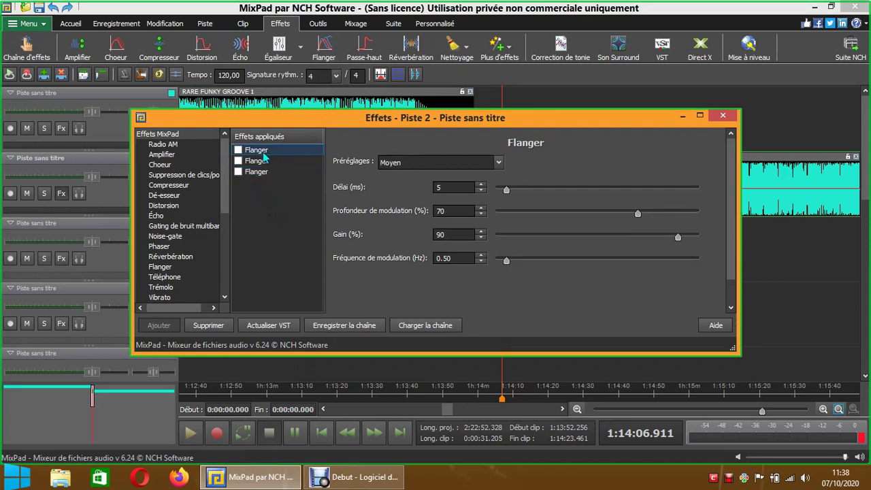
click(226, 326)
click(219, 326)
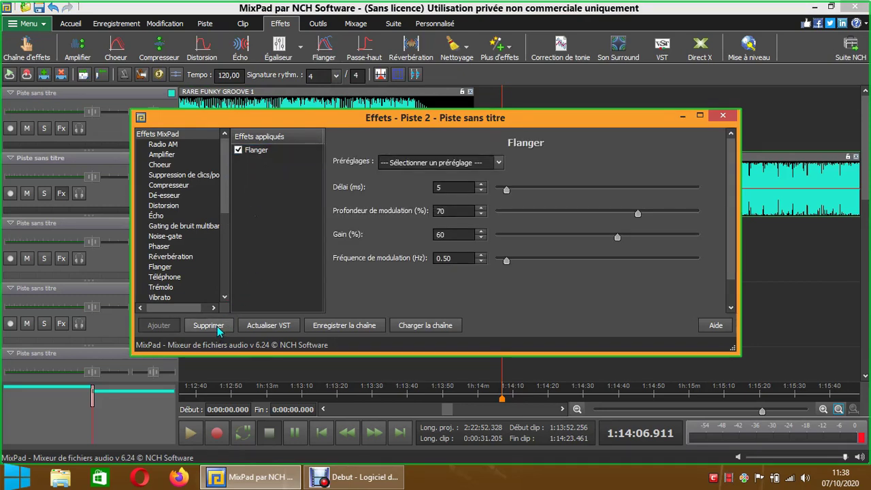
Step: Set the second track's Flanger to the Fort preset and close the effects window
click(498, 162)
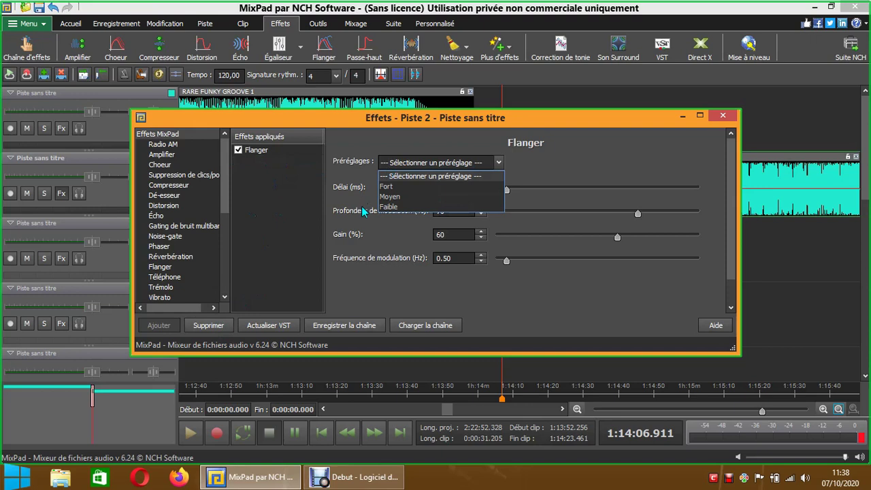
click(391, 188)
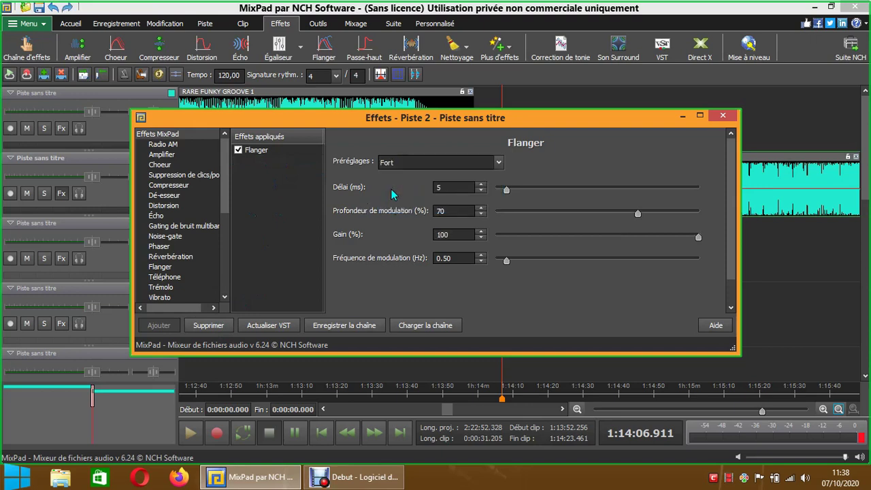
click(721, 117)
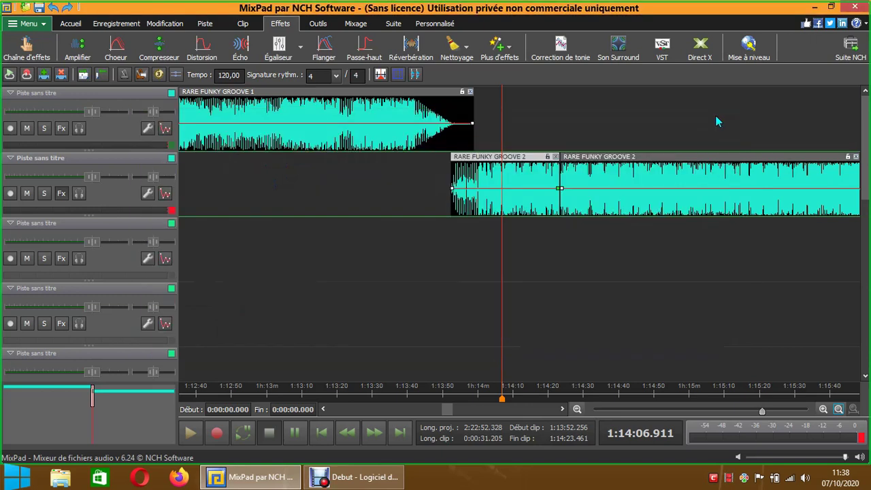
Step: Listen to RARE FUNKY GROOVE 2 with the Fort Flanger from 1:14:06.911, and stop playback
click(190, 433)
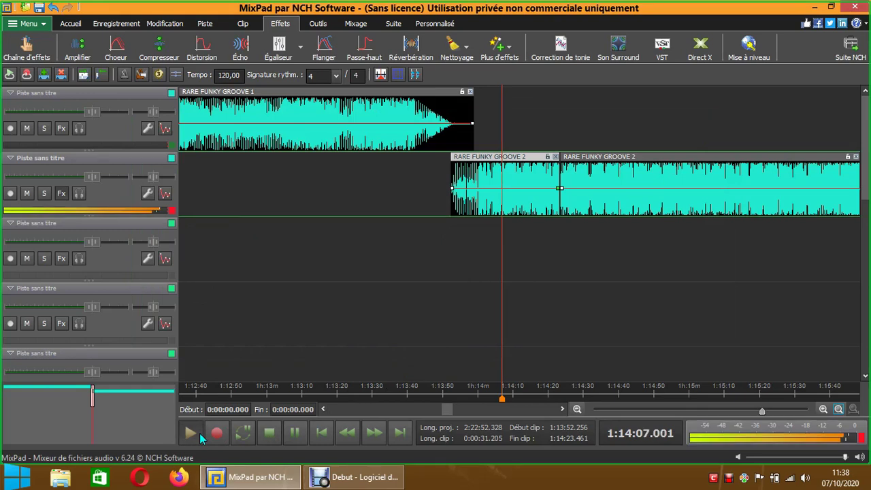
click(270, 435)
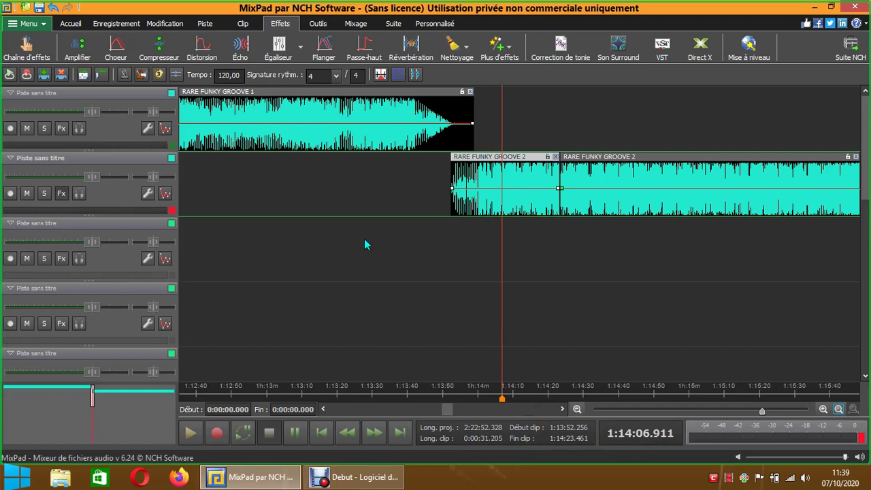
Step: Select the shorter first part of RARE FUNKY GROOVE 2 on the second track
click(639, 157)
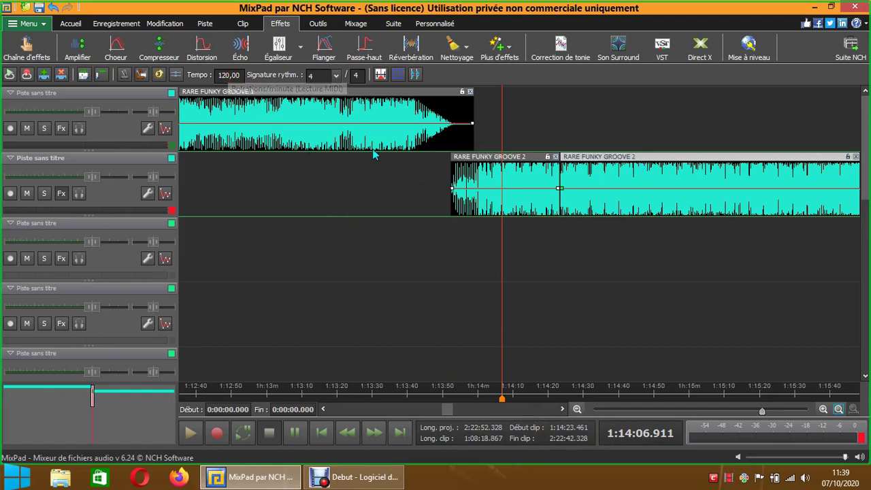
click(482, 157)
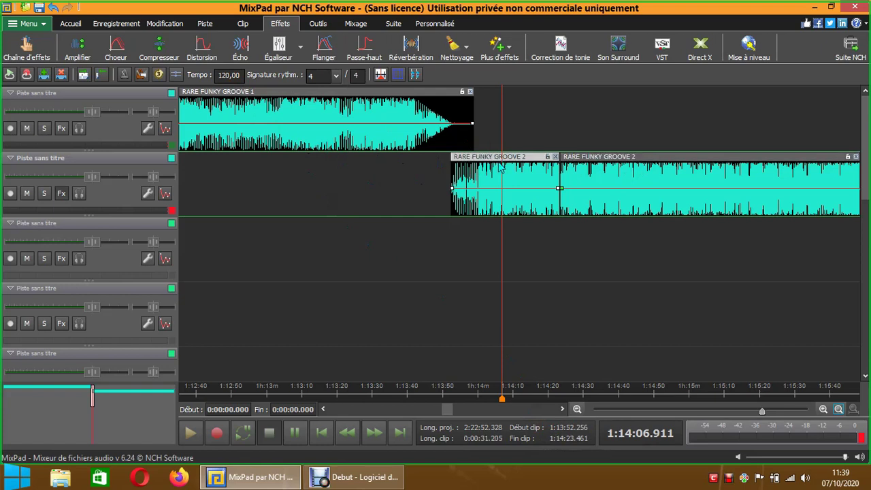